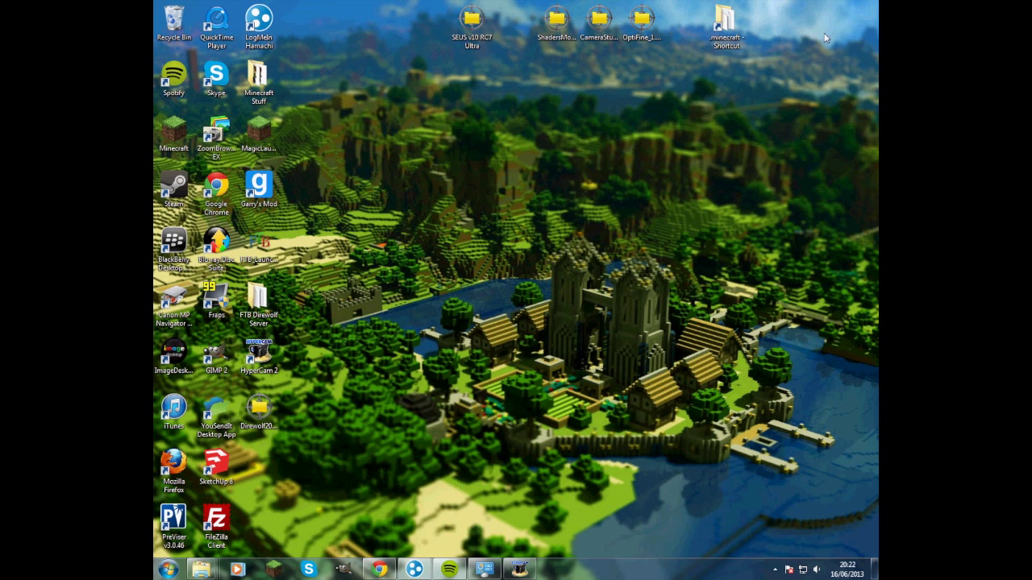
Step: Search %appdata%, go into .minecraft\bin, and select minecraft.jar
click(724, 38)
click(168, 569)
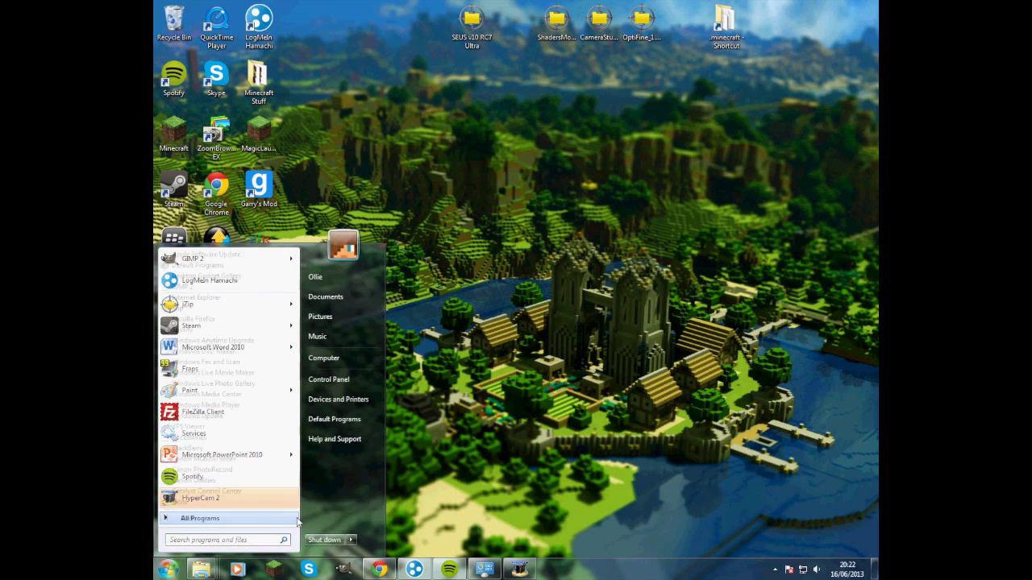
text(%appdata%)
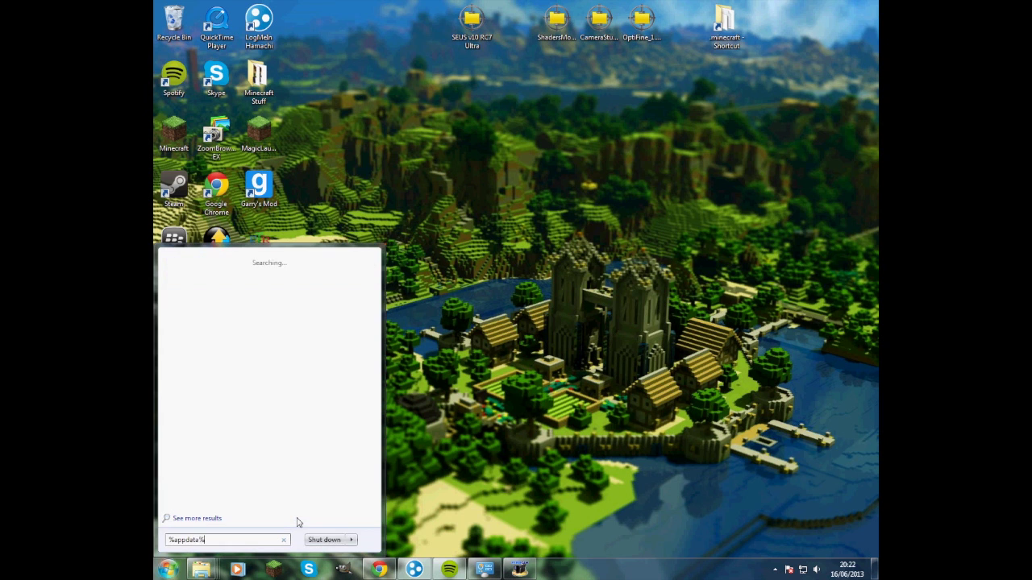
key(Return)
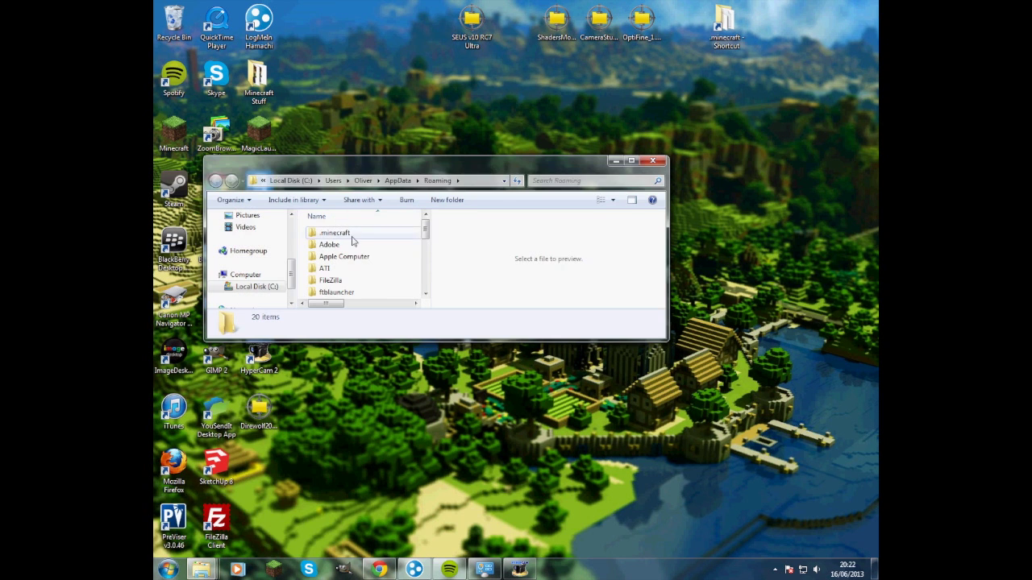
double_click(346, 234)
double_click(440, 168)
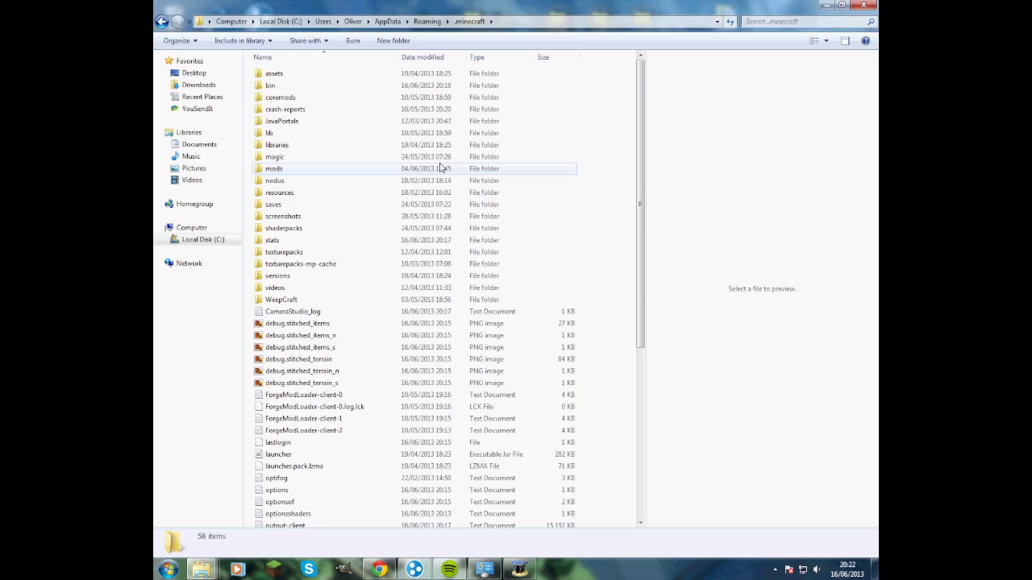
double_click(298, 86)
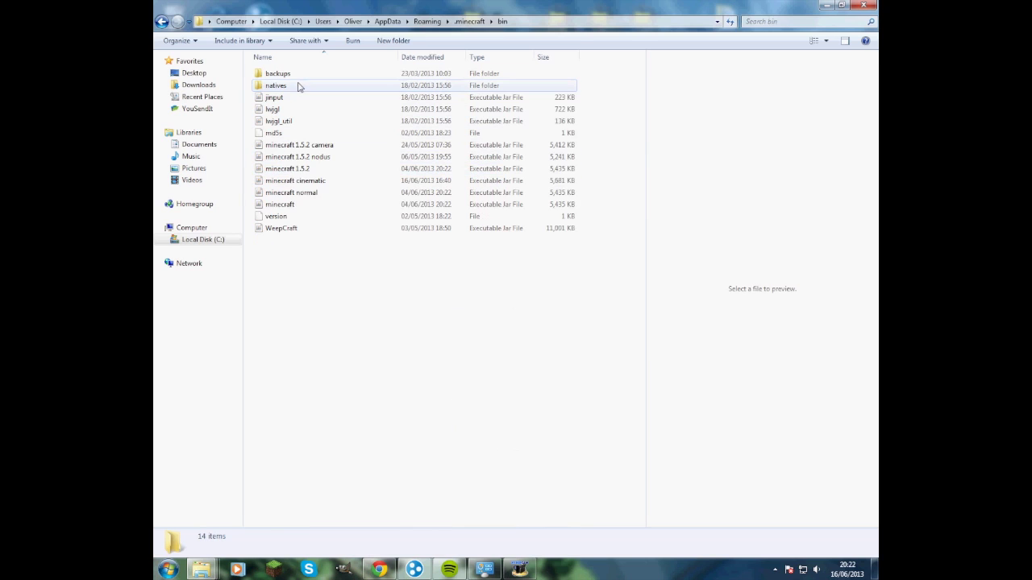
click(297, 206)
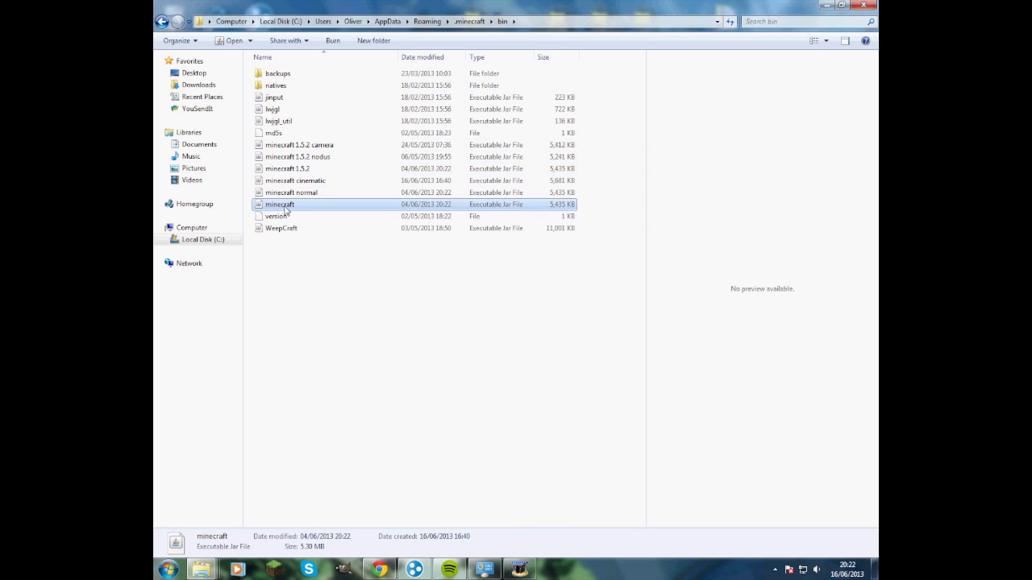
Step: Launch jZip and open minecraft.jar in it
click(168, 570)
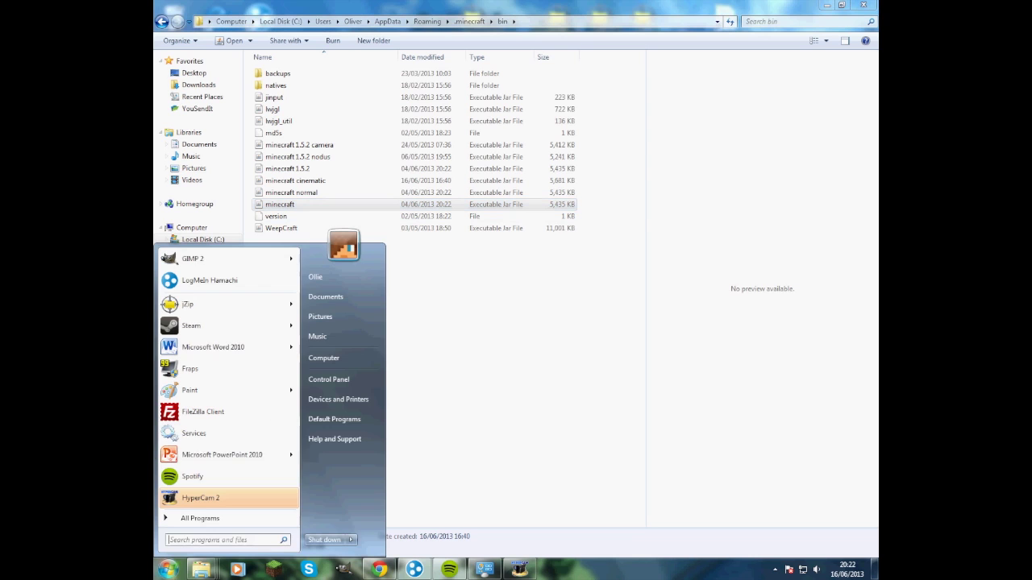
click(204, 310)
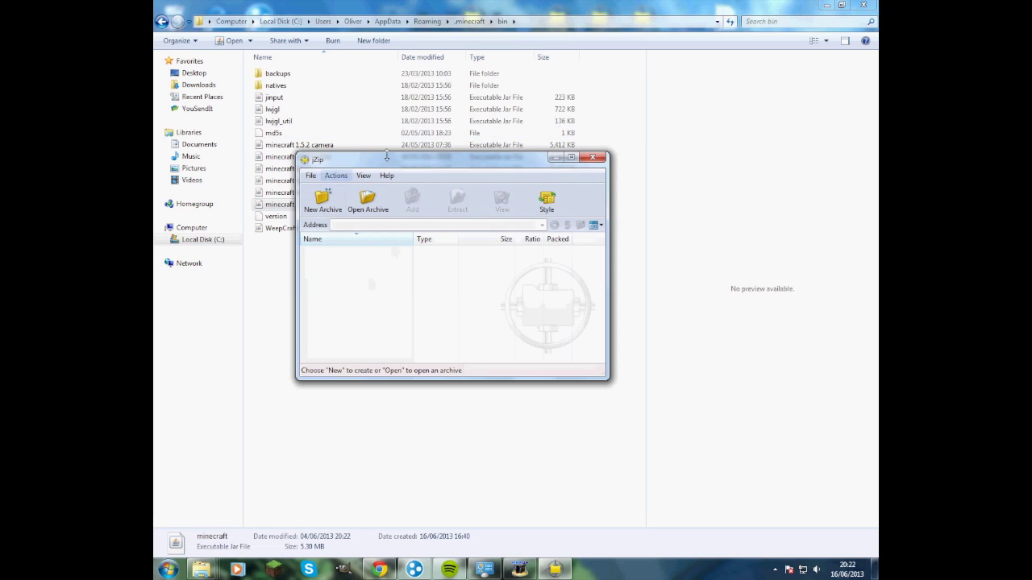
mouse_move(421, 161)
mouse_down()
mouse_move(635, 240)
mouse_move(480, 280)
mouse_up()
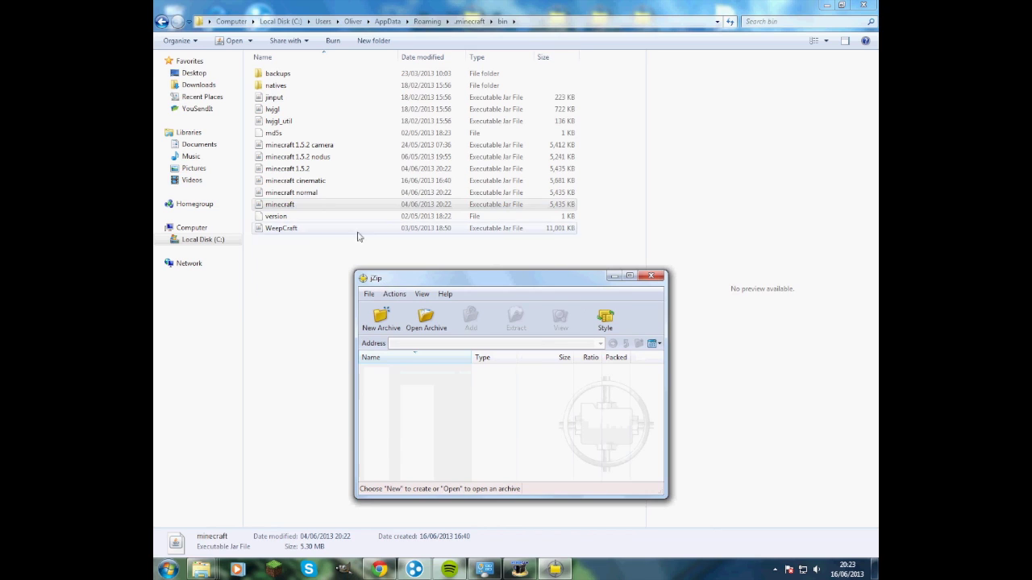
drag(321, 206, 434, 298)
drag(433, 403, 433, 404)
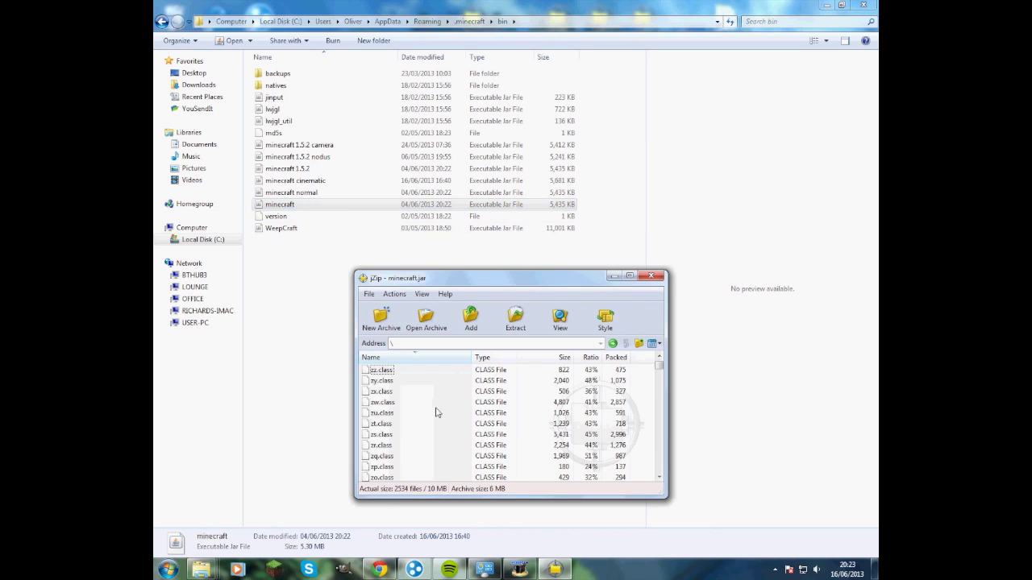
Step: Sort the archive by name and delete the META-INF folder from minecraft.jar
click(412, 359)
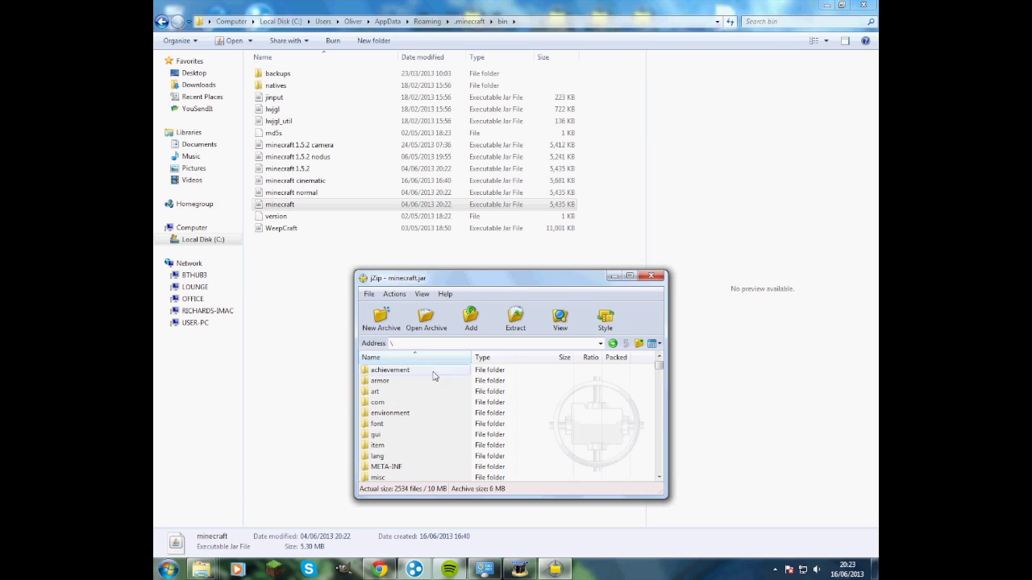
scroll(454, 375, down, 2)
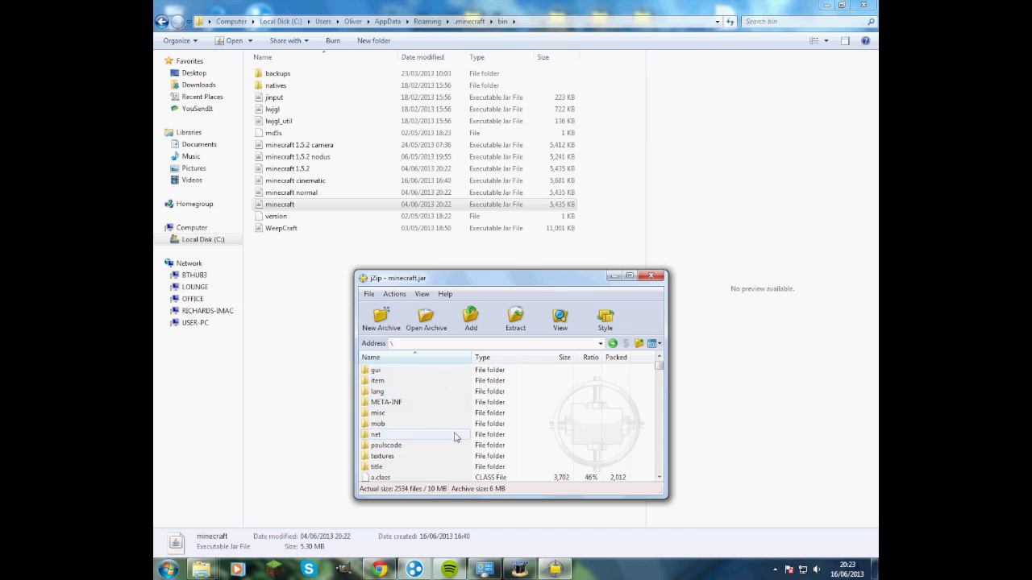
scroll(431, 407, up, 2)
scroll(432, 408, down, 2)
click(398, 403)
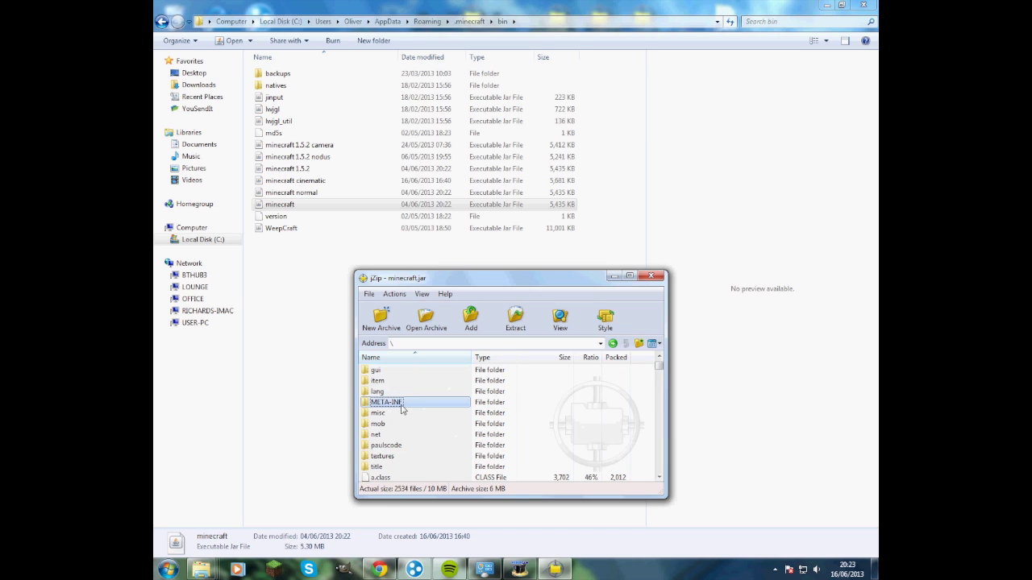
key(Delete)
key(Return)
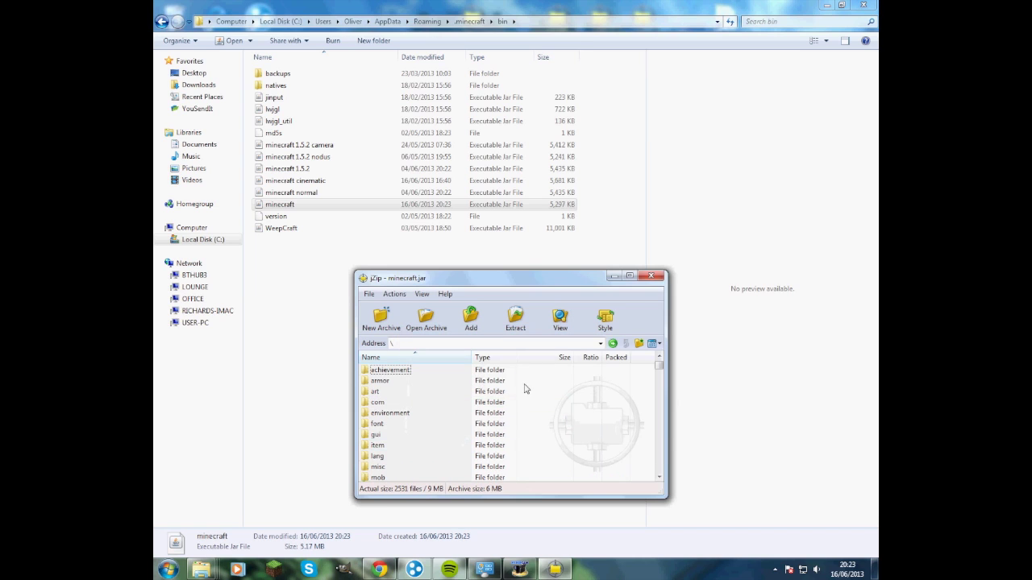
click(830, 8)
Step: Minimize Explorer and jZip, then drag the four mod archives lower on the desktop
click(828, 6)
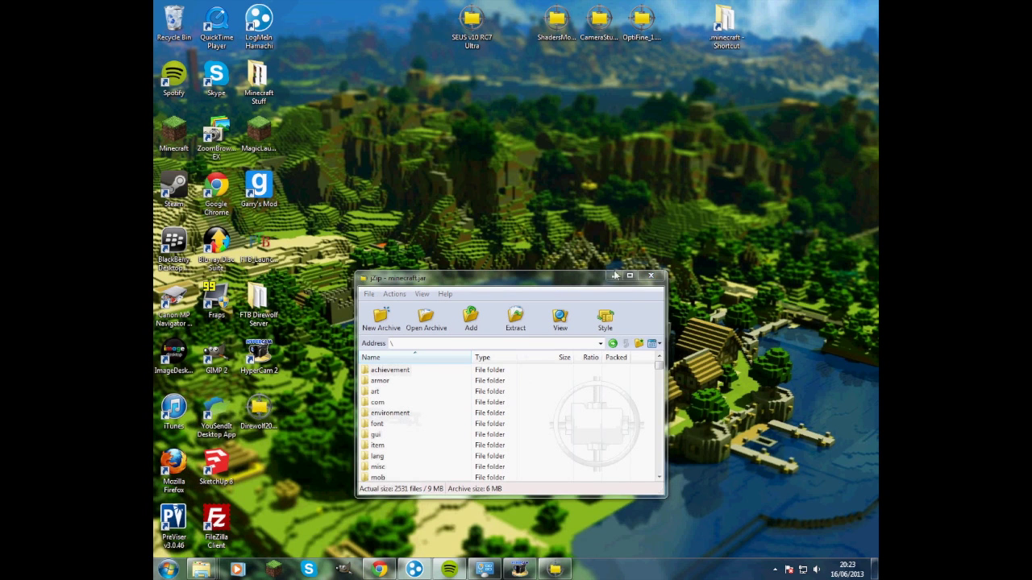
click(624, 276)
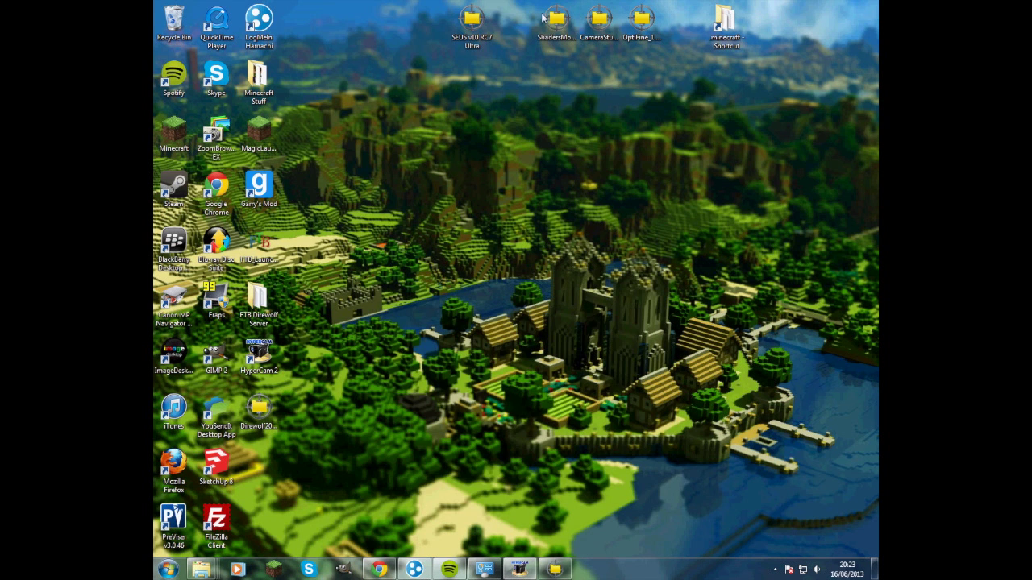
mouse_move(435, 73)
mouse_down()
mouse_move(657, 44)
mouse_move(677, 200)
mouse_up()
click(677, 200)
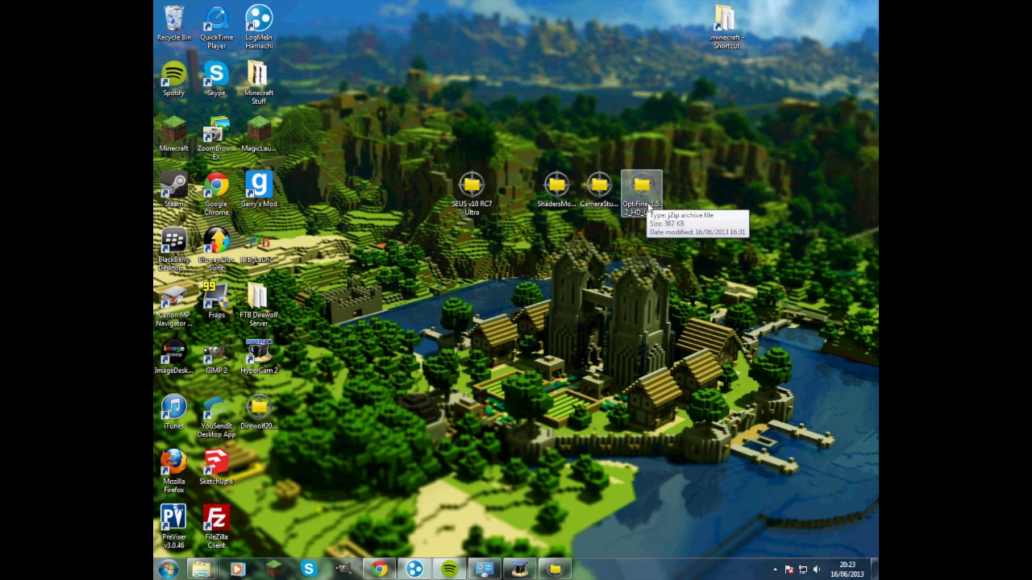
click(645, 203)
Step: Add all OptiFine files into minecraft.jar, then close the jar without saving sort settings
double_click(644, 202)
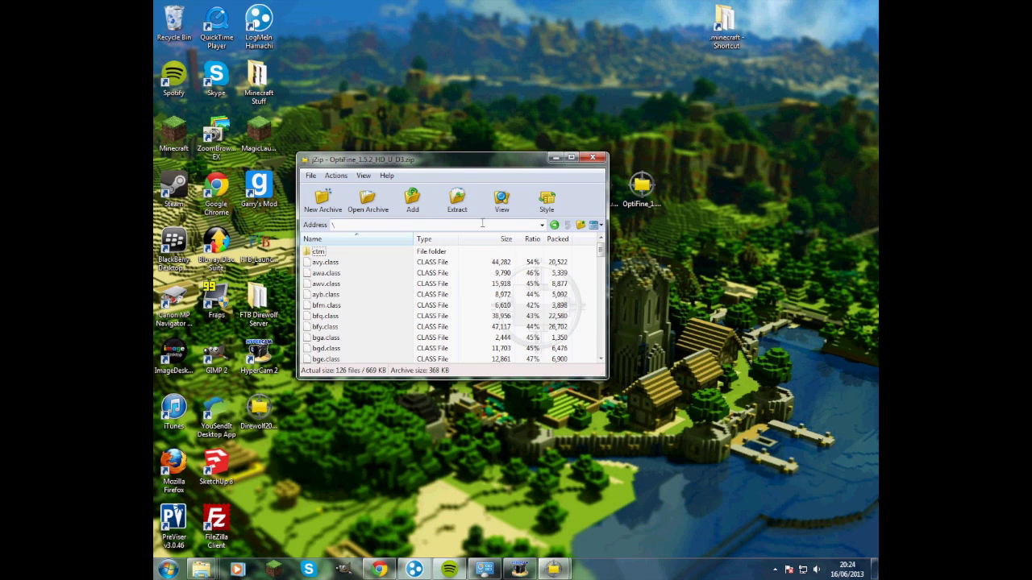
key(ctrl+a)
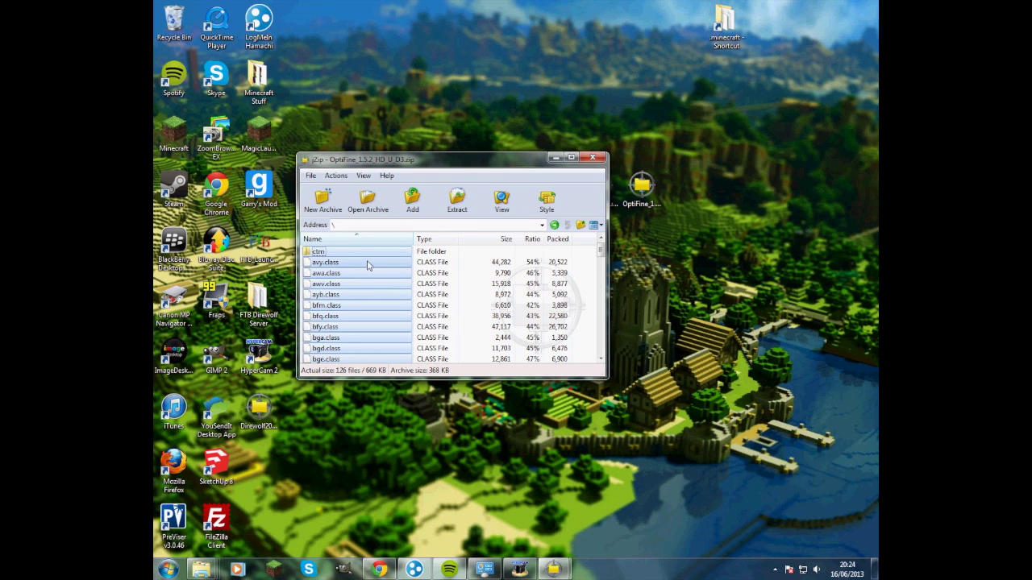
mouse_move(555, 569)
click(474, 502)
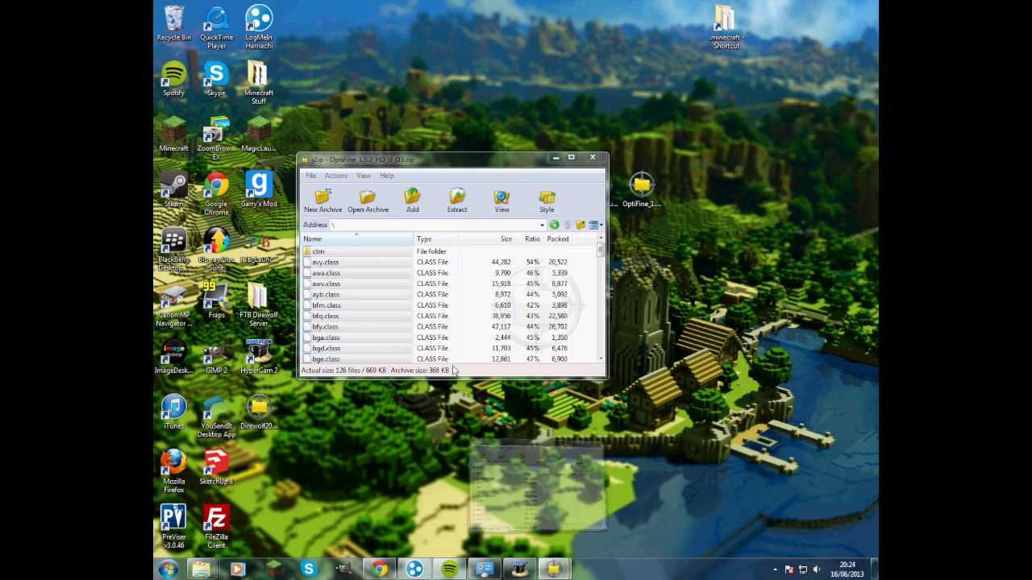
mouse_move(505, 287)
mouse_down()
mouse_move(515, 313)
mouse_move(628, 335)
mouse_up()
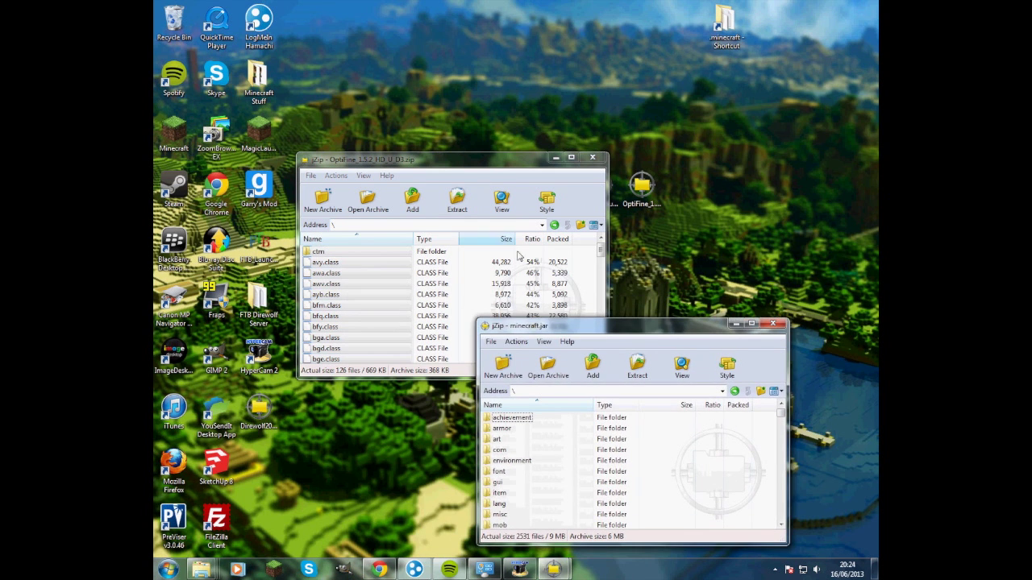
drag(385, 269, 530, 377)
drag(698, 466, 729, 465)
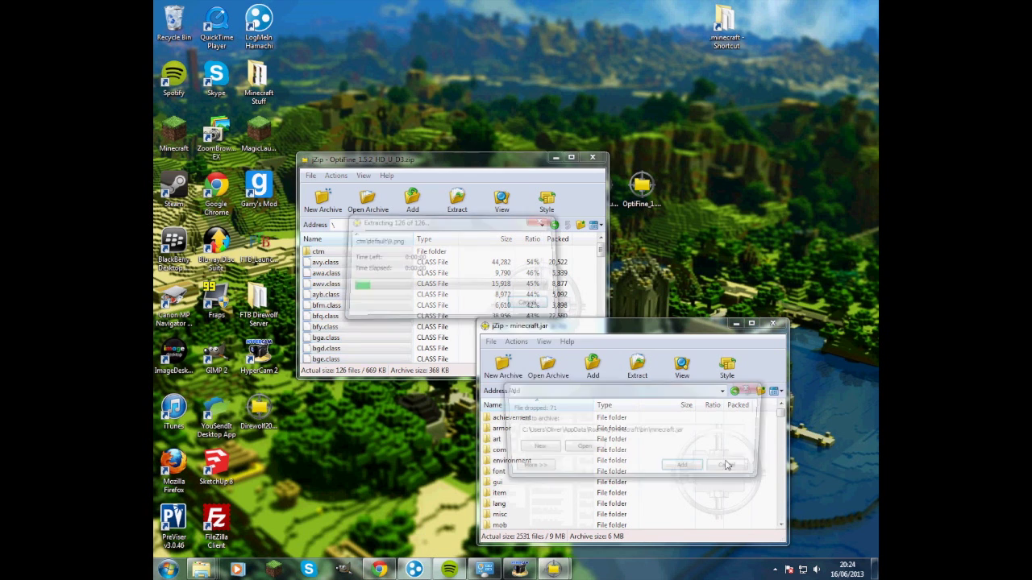
click(690, 470)
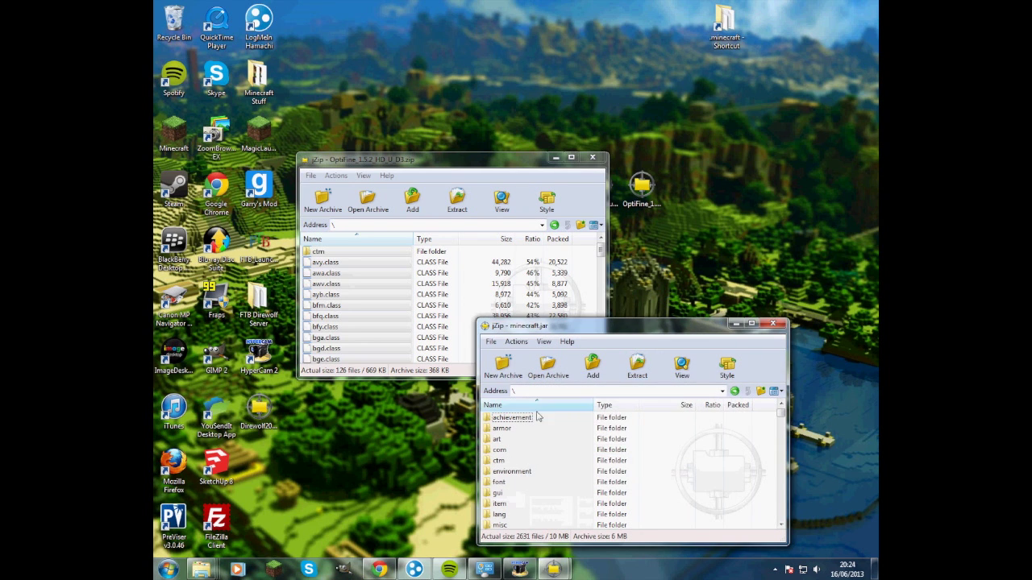
click(771, 325)
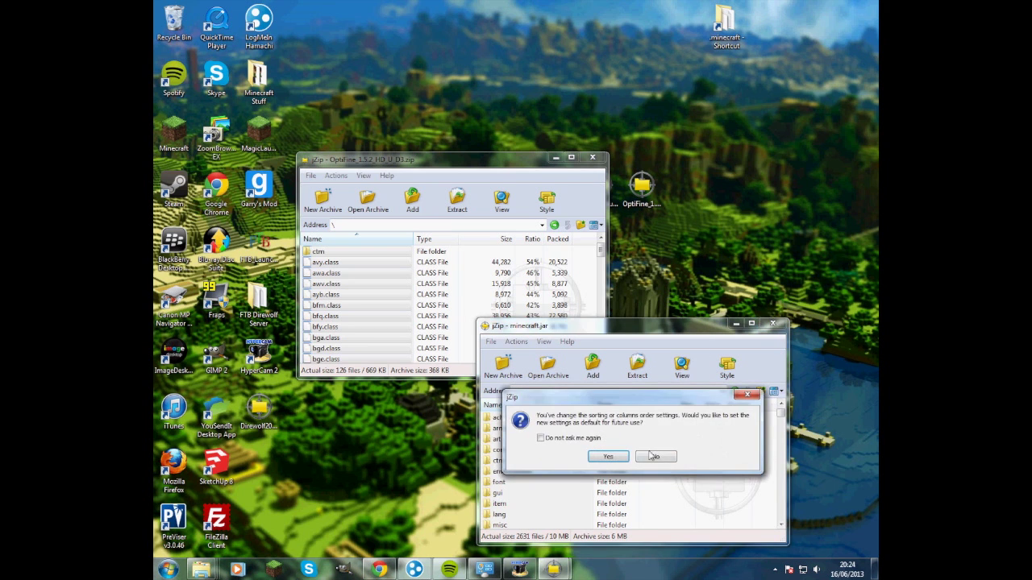
click(653, 456)
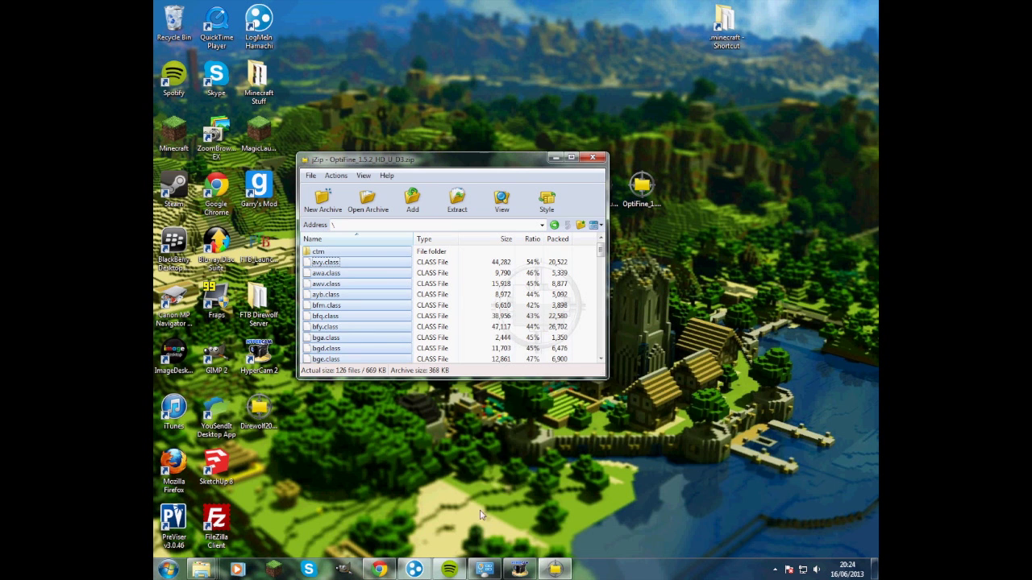
click(274, 571)
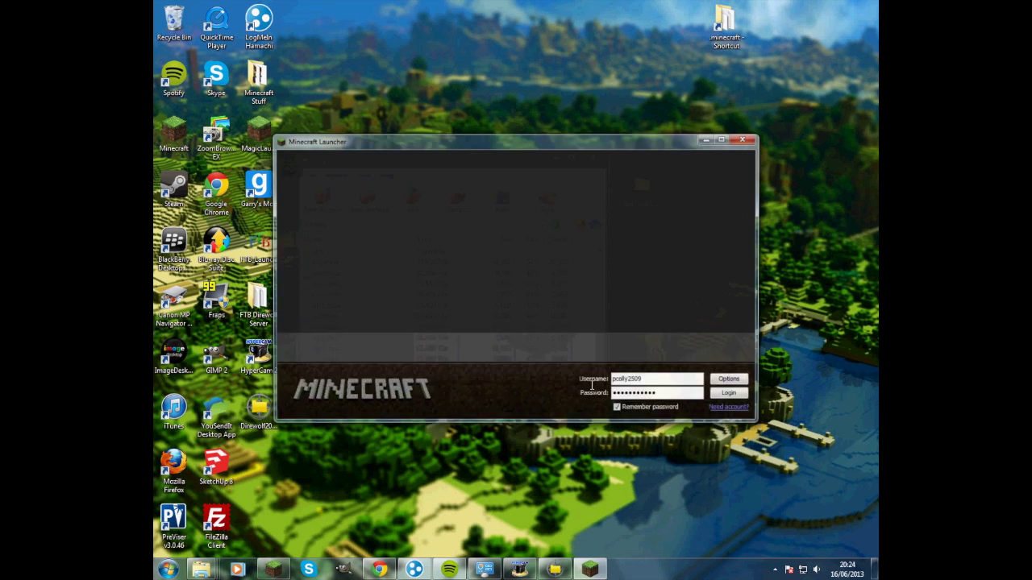
click(723, 395)
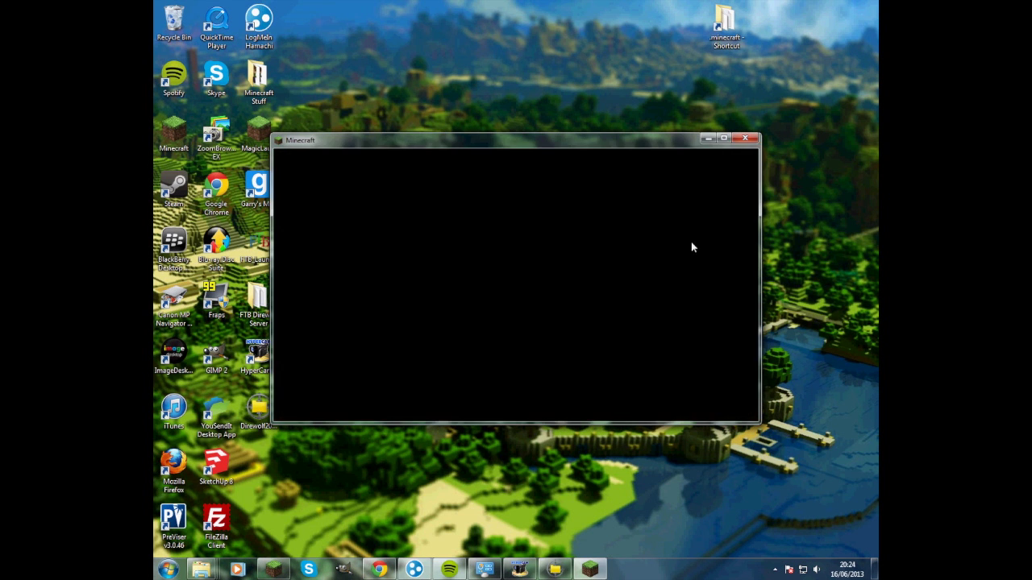
click(723, 137)
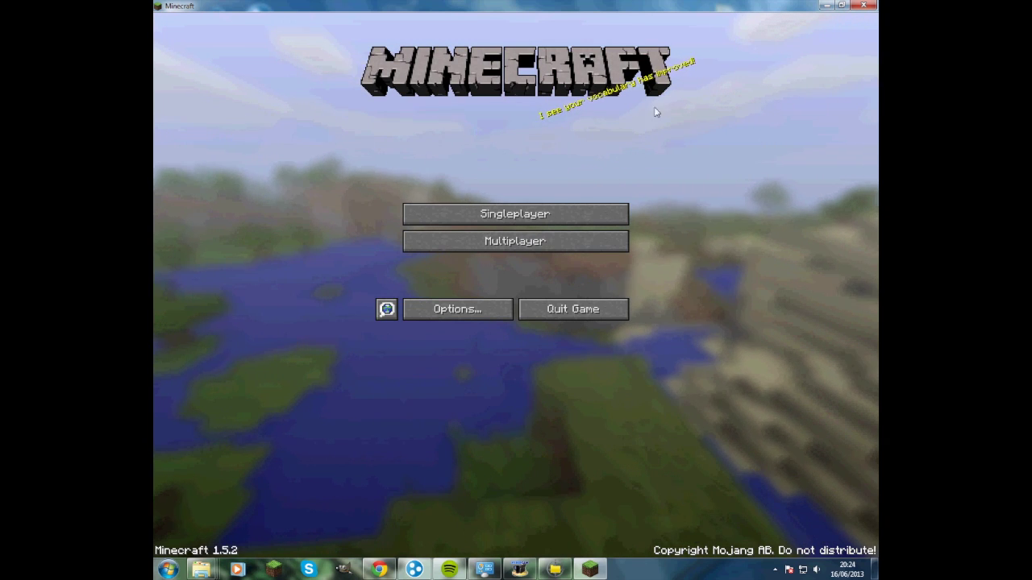
click(871, 5)
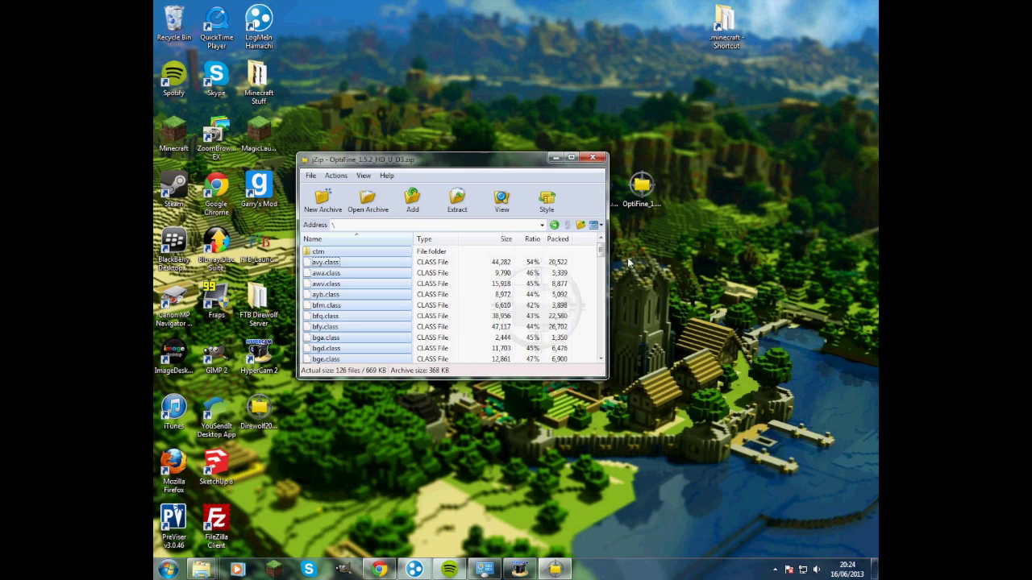
click(556, 157)
Step: Open the .minecraft bin folder in Explorer
double_click(725, 24)
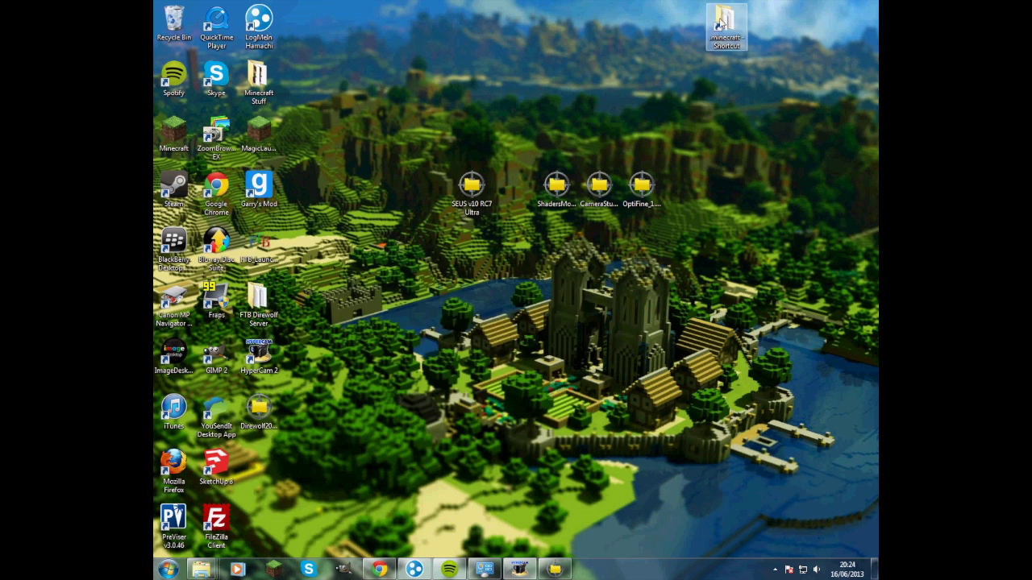
scroll(425, 261, down, 10)
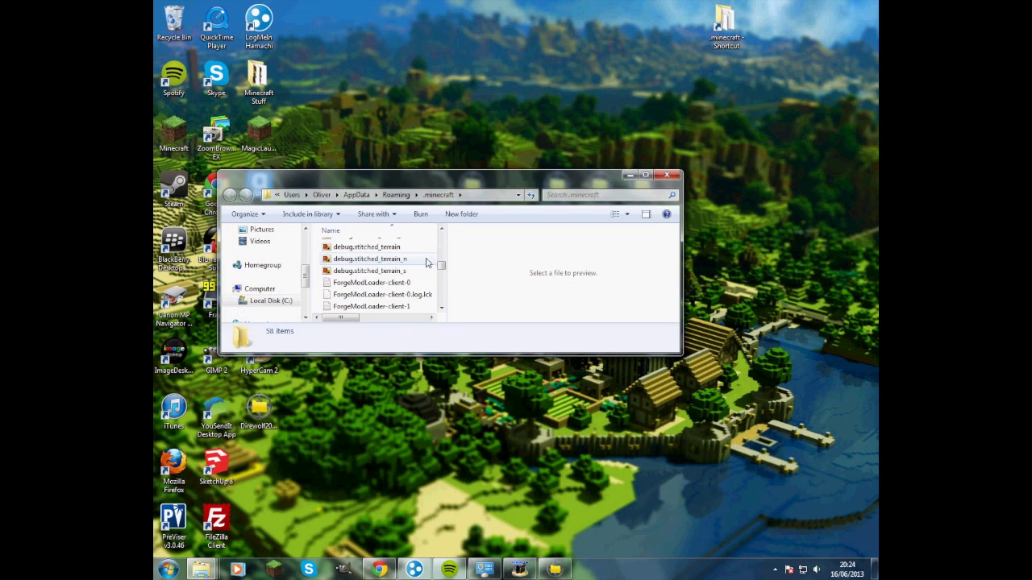
scroll(390, 287, up, 10)
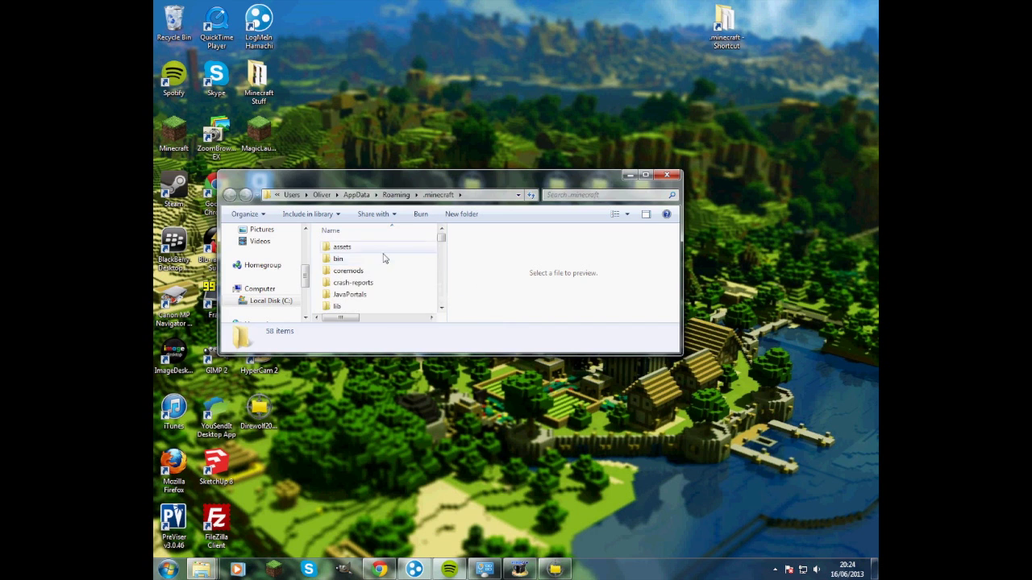
double_click(362, 262)
scroll(362, 270, down, 3)
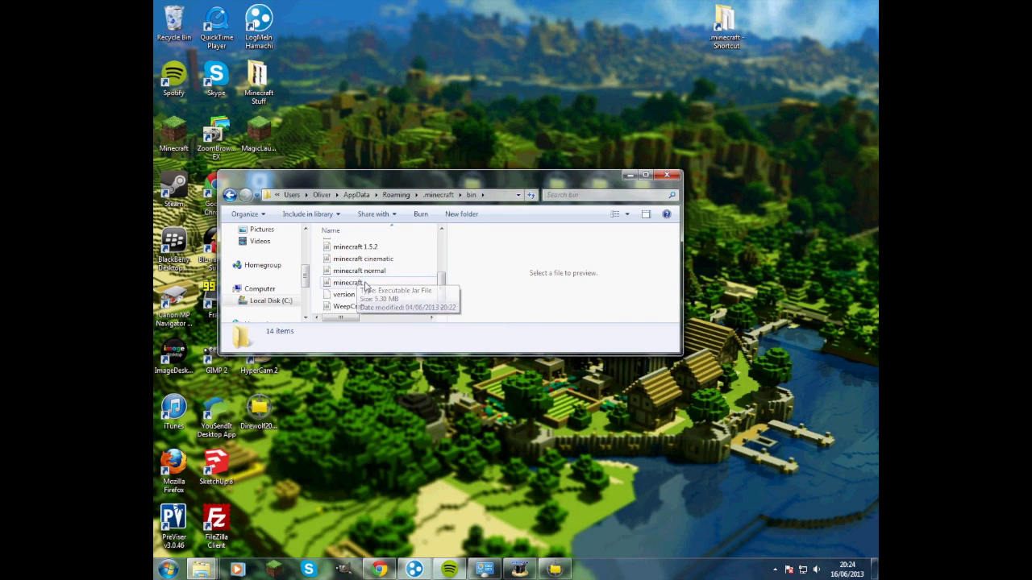
Step: Reopen minecraft.jar in jZip, close the OptiFine archive, and move Explorer aside
mouse_move(359, 288)
mouse_down()
mouse_move(442, 318)
mouse_move(562, 571)
mouse_up()
click(544, 457)
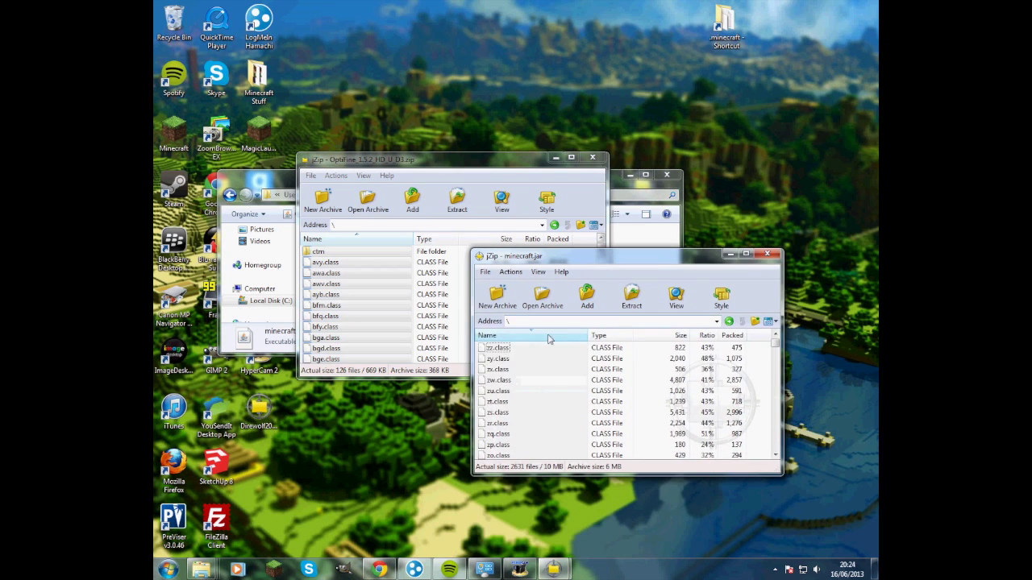
click(592, 158)
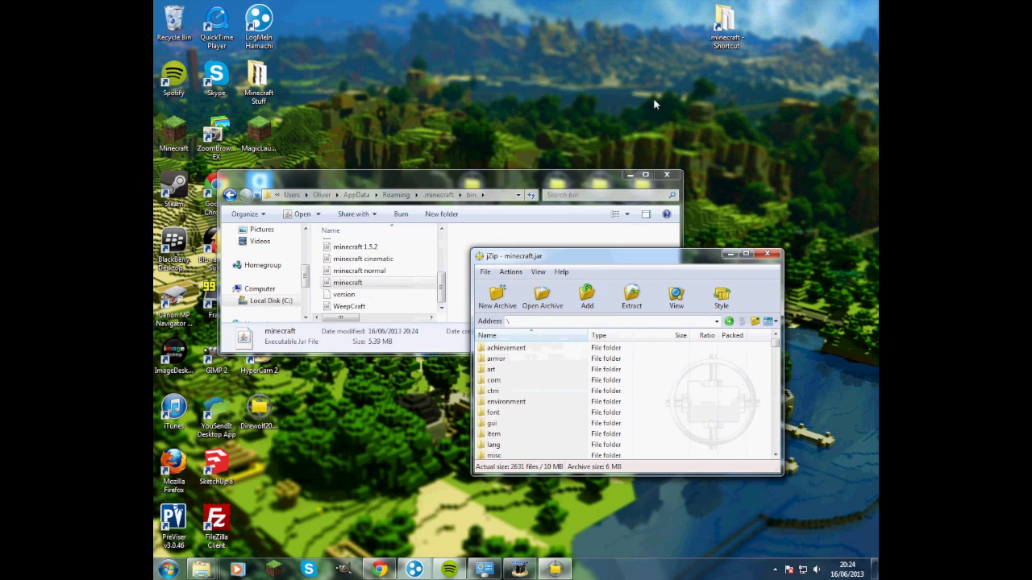
drag(630, 181, 478, 310)
click(559, 197)
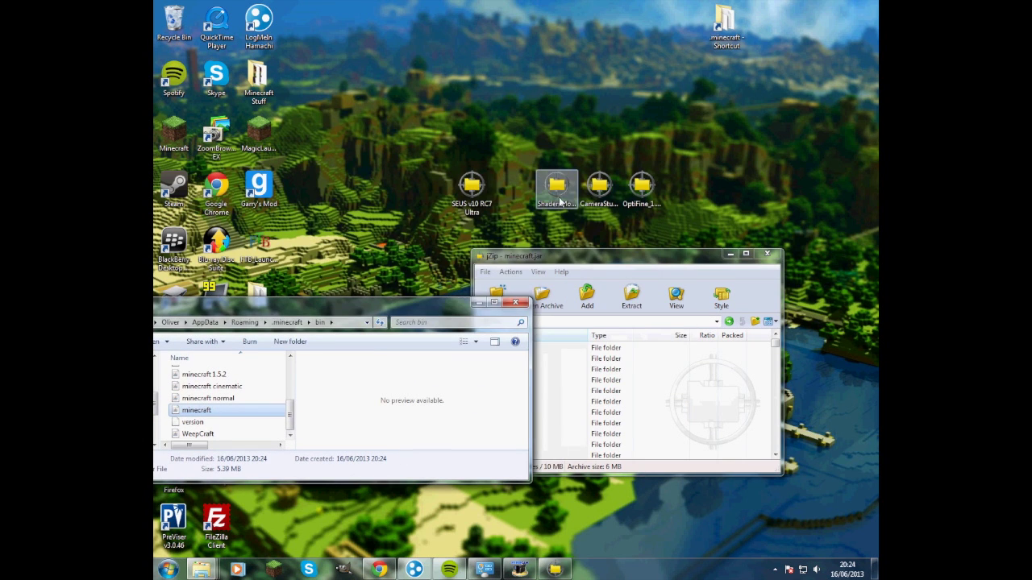
Step: Copy all ShadersMod files, including the shaders folder, into minecraft.jar and close ShadersMod
double_click(560, 202)
drag(524, 161, 483, 60)
drag(632, 252, 670, 256)
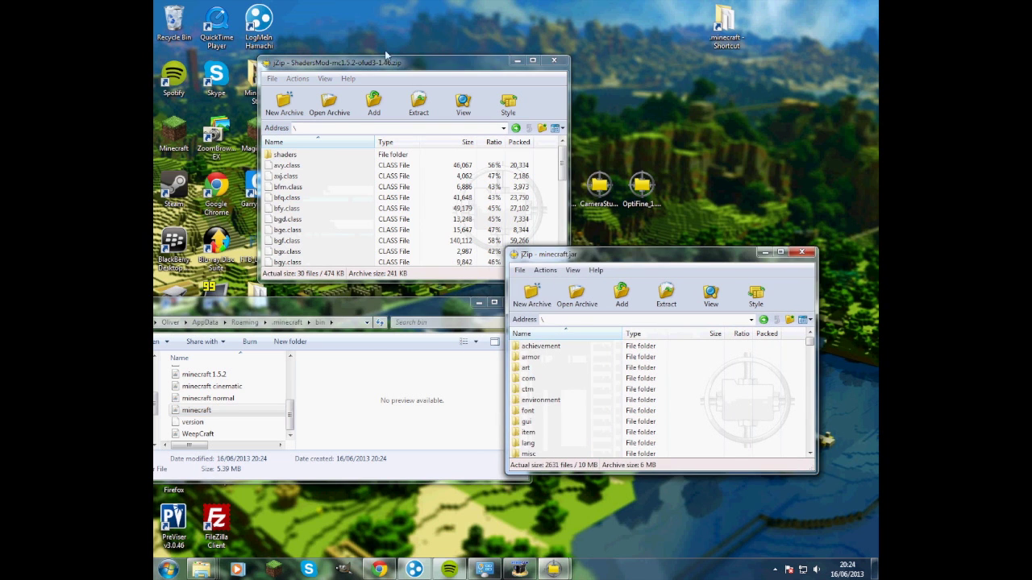
click(405, 64)
key(ctrl+a)
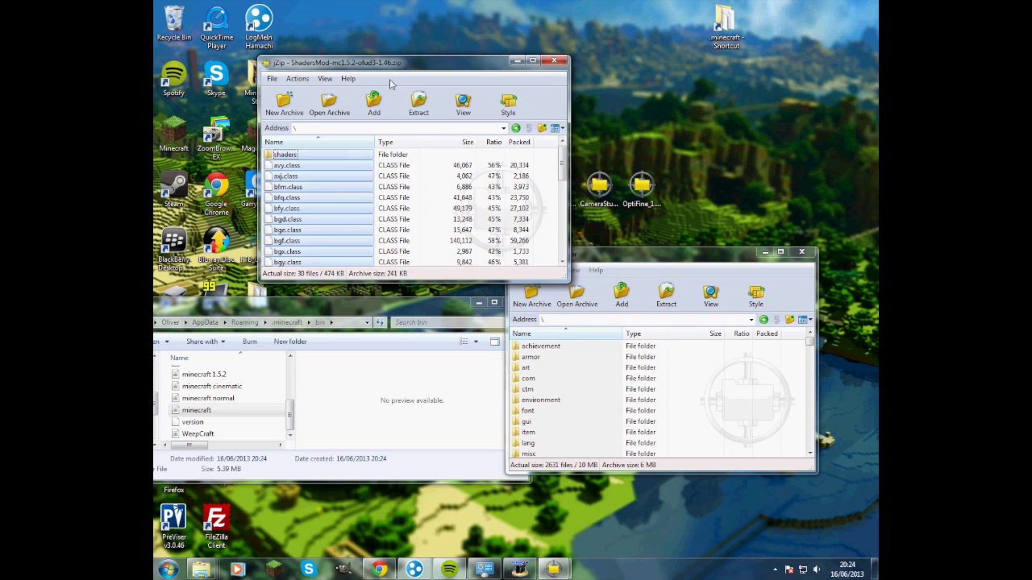
mouse_move(286, 165)
mouse_down()
mouse_move(407, 201)
mouse_move(786, 367)
mouse_move(749, 393)
mouse_up()
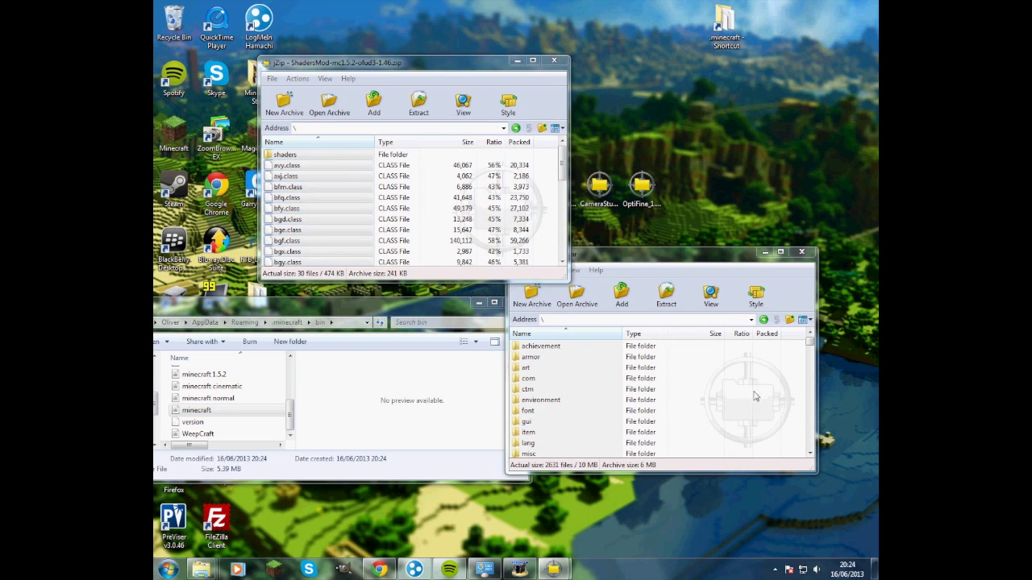
click(715, 397)
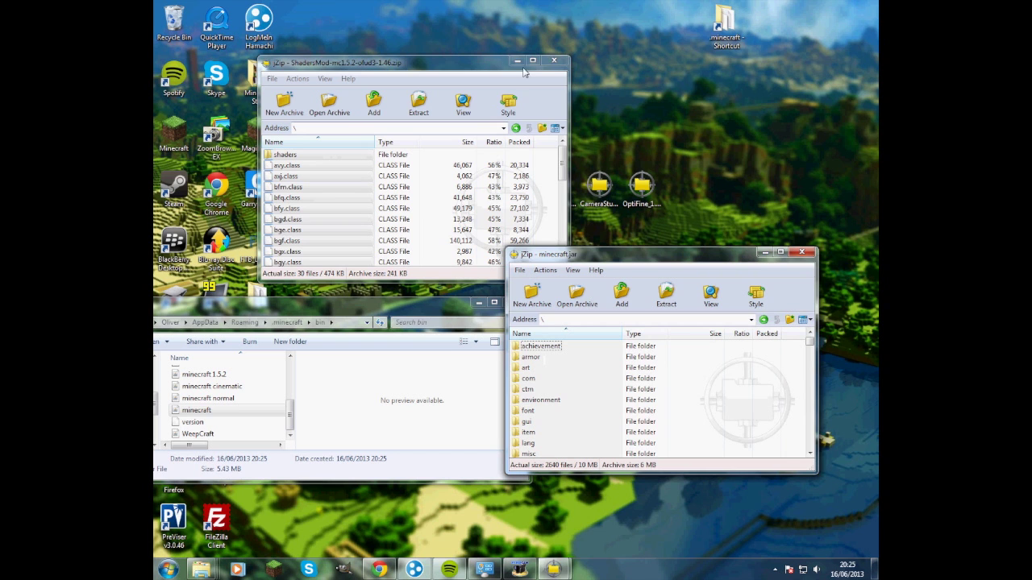
click(554, 61)
double_click(599, 185)
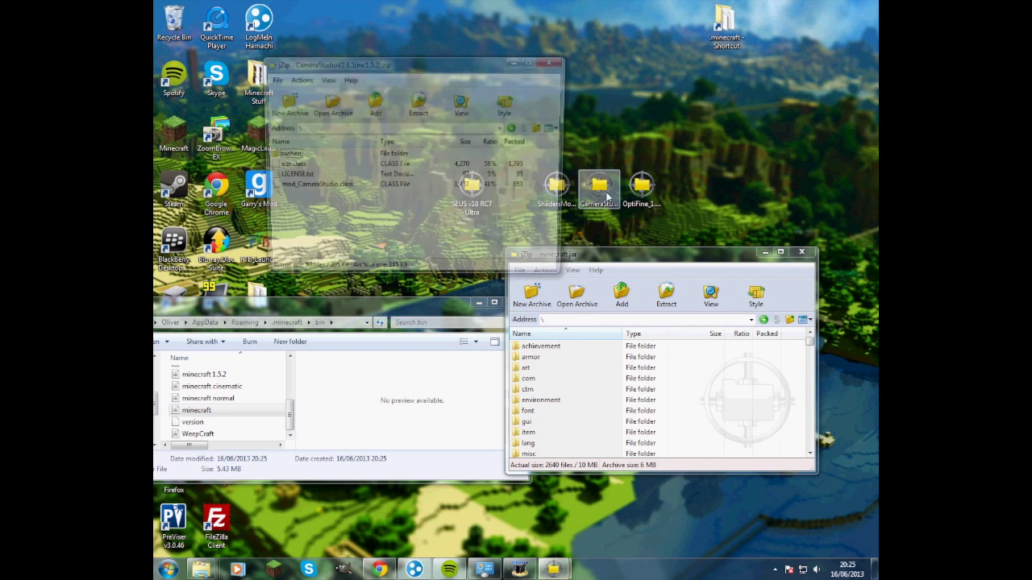
Step: Add the four CameraStudio items into minecraft.jar
drag(479, 67, 501, 12)
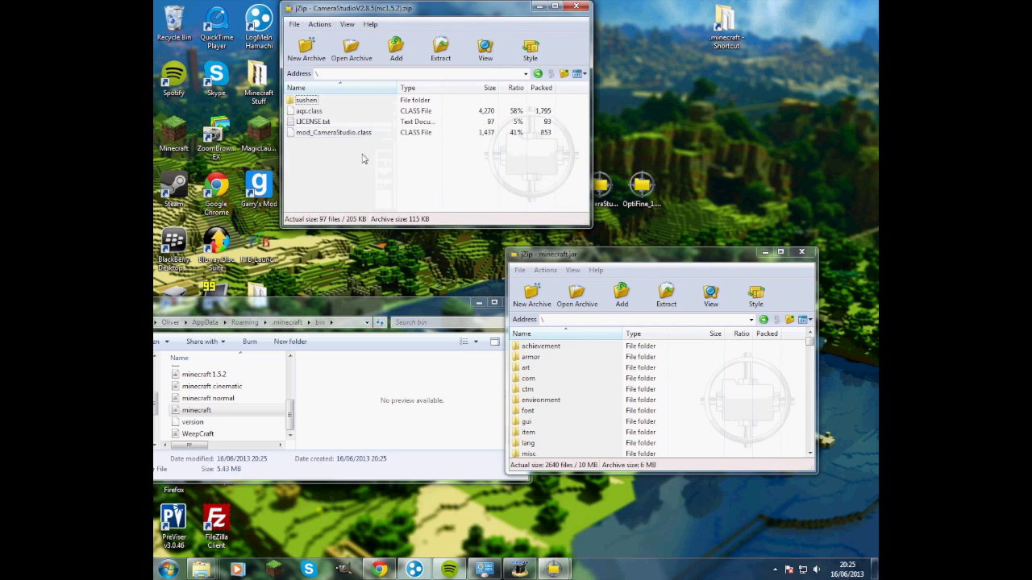
click(345, 132)
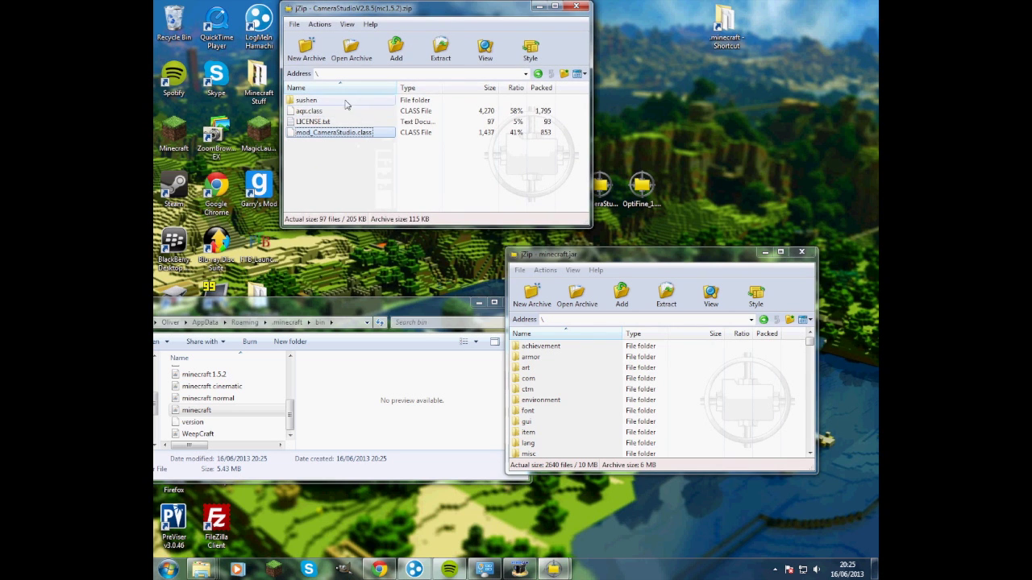
shift+click(341, 100)
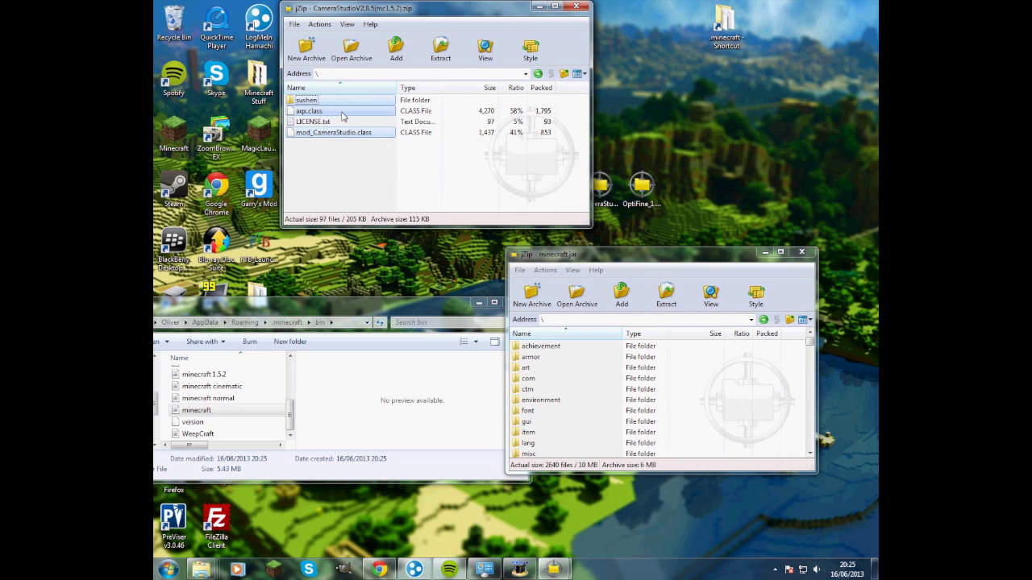
drag(770, 384, 770, 385)
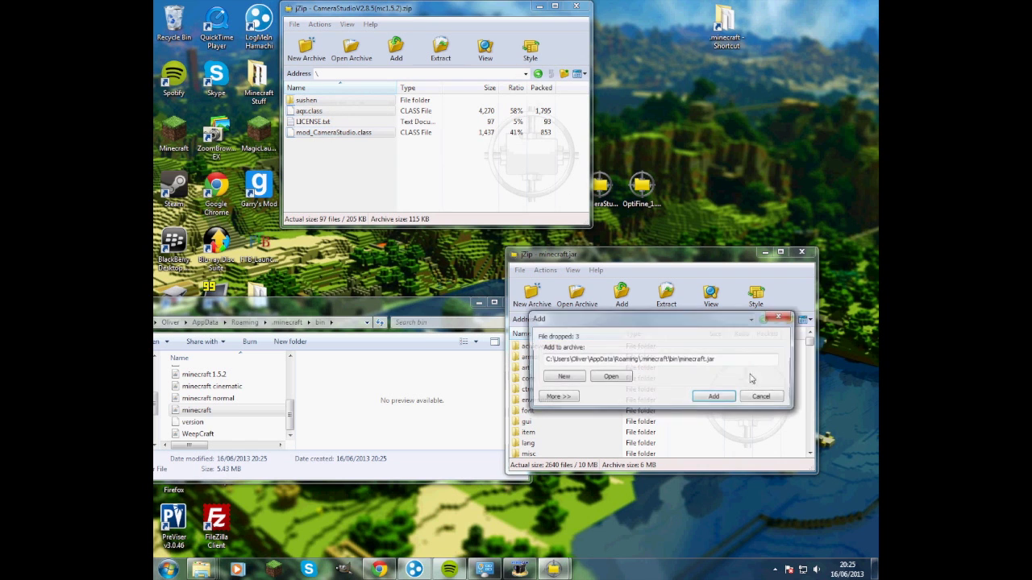
click(712, 395)
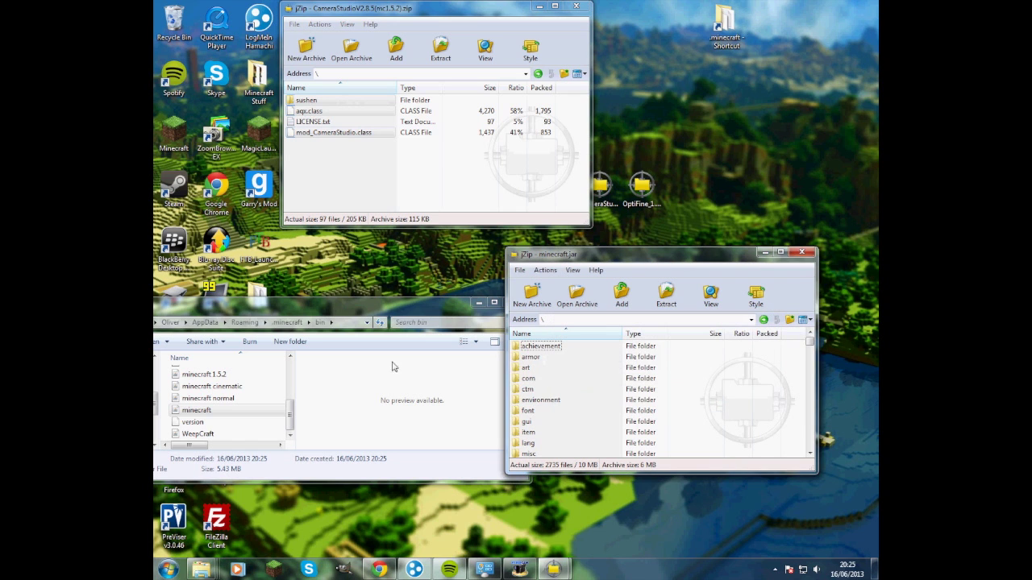
scroll(645, 391, down, 5)
scroll(644, 391, up, 5)
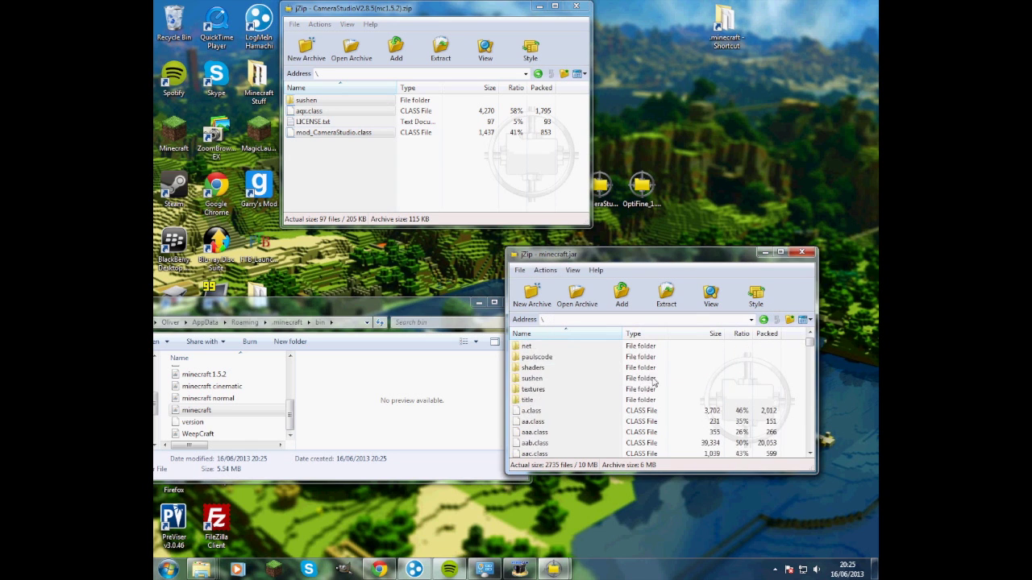
Step: Close minecraft.jar without saving sorting, then close CameraStudio and the bin folder
click(801, 255)
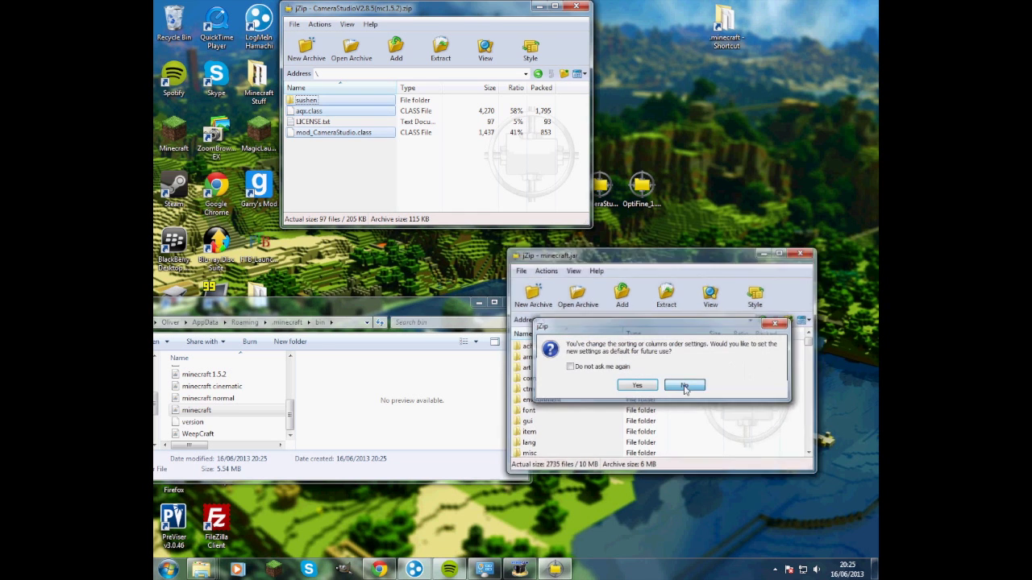
click(685, 387)
click(576, 7)
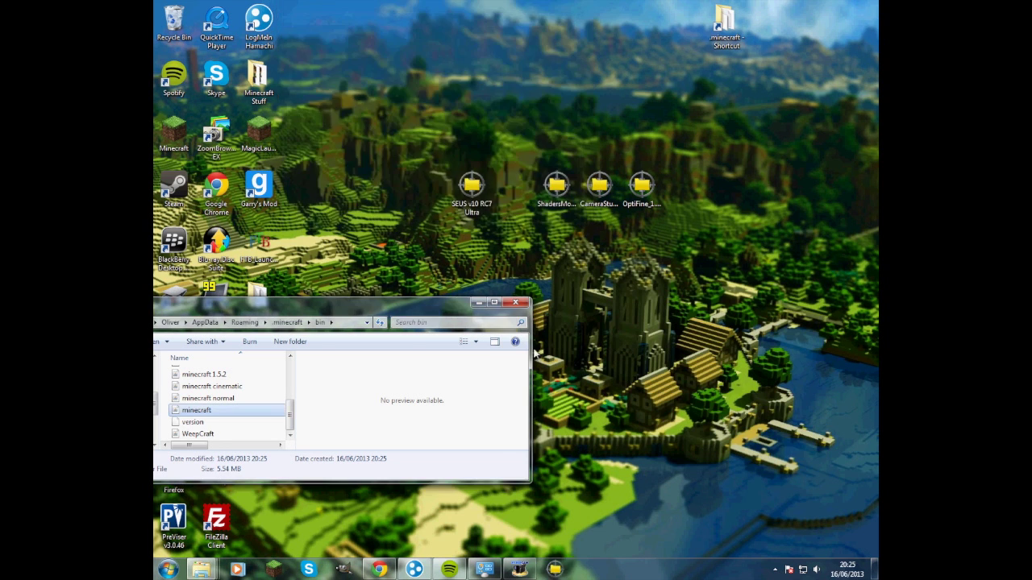
click(515, 303)
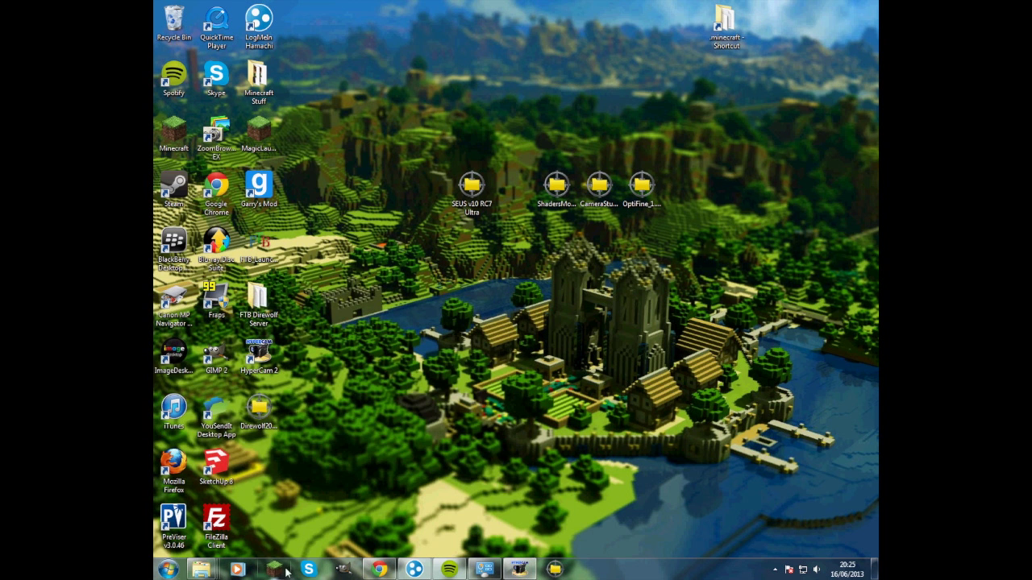
Step: Launch modded Minecraft 1.5.2 full screen and open Options > Shaders
click(728, 397)
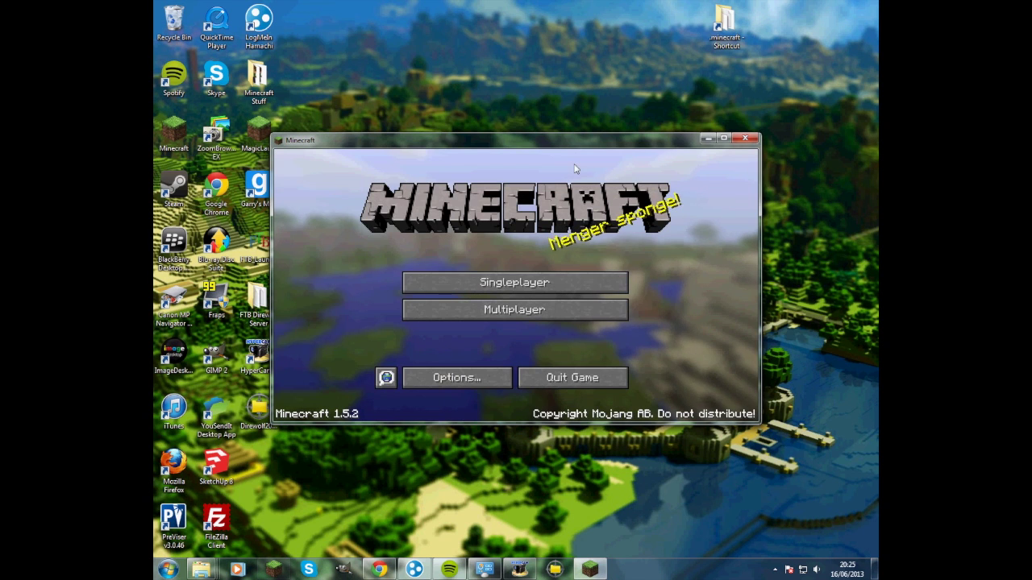
click(723, 142)
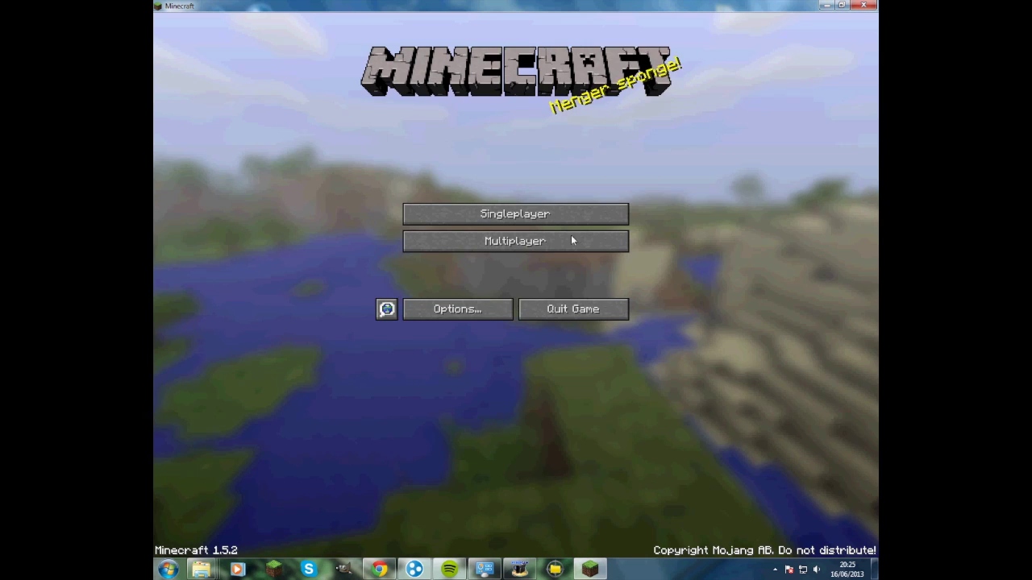
click(449, 308)
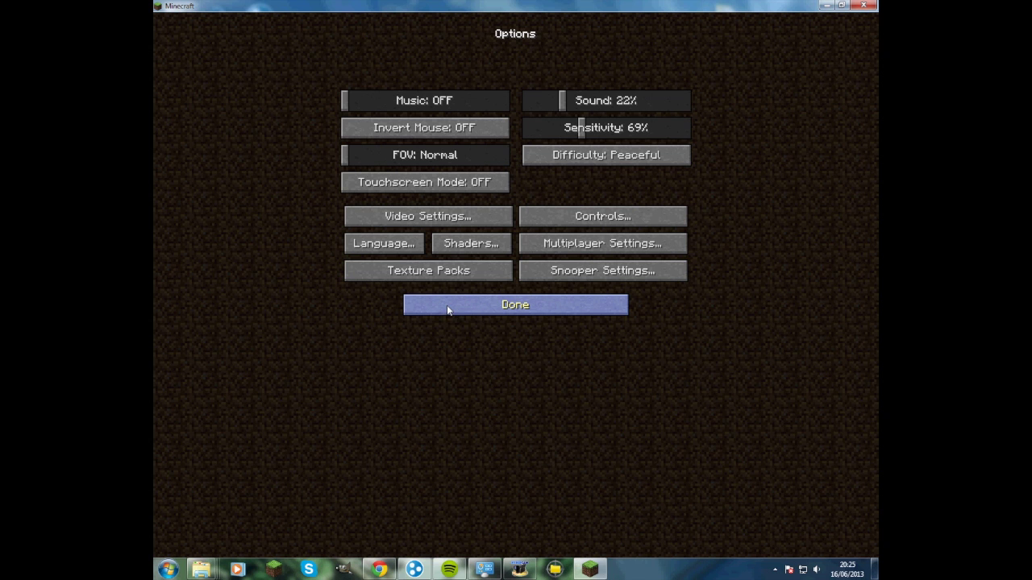
click(479, 249)
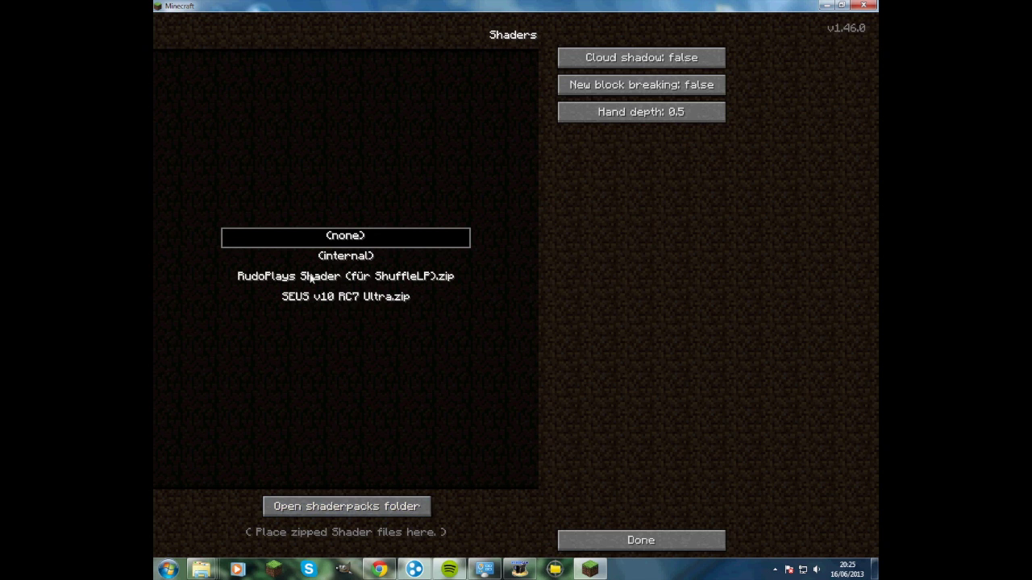
Step: Open the shaderpacks folder maximized and drag the SEUS v10 RC7 Ultra zip into it
click(391, 514)
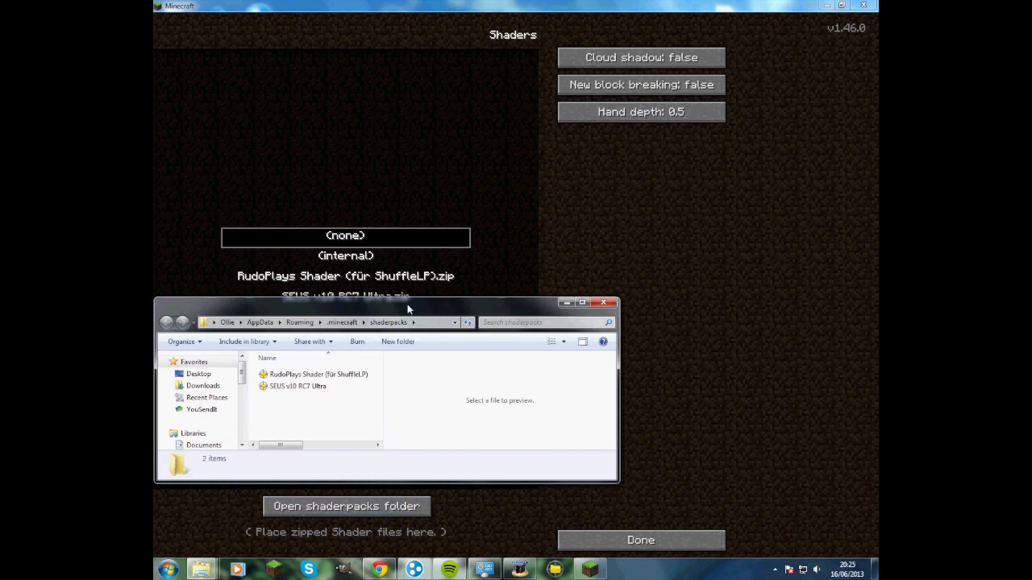
double_click(399, 300)
click(873, 569)
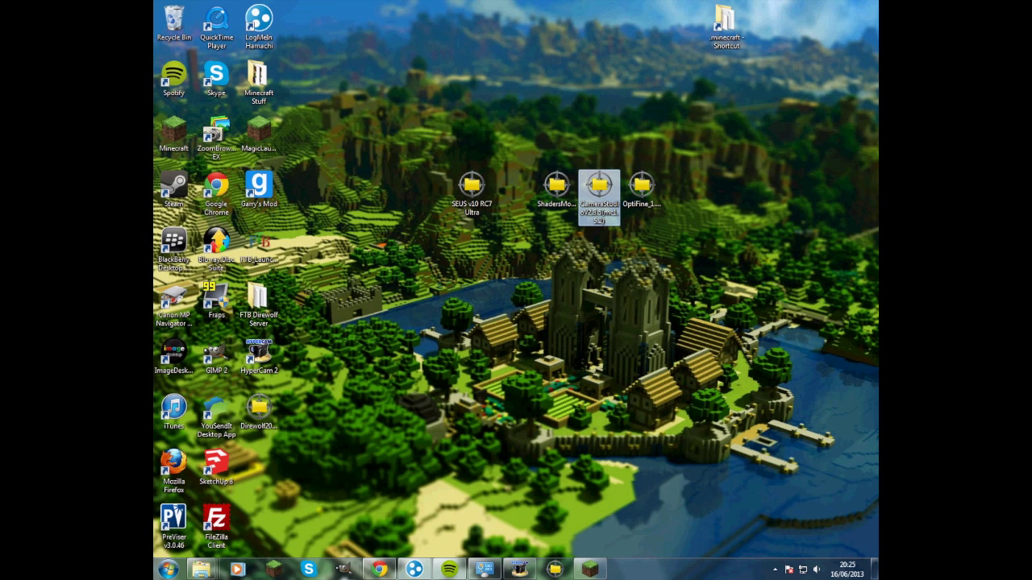
click(215, 569)
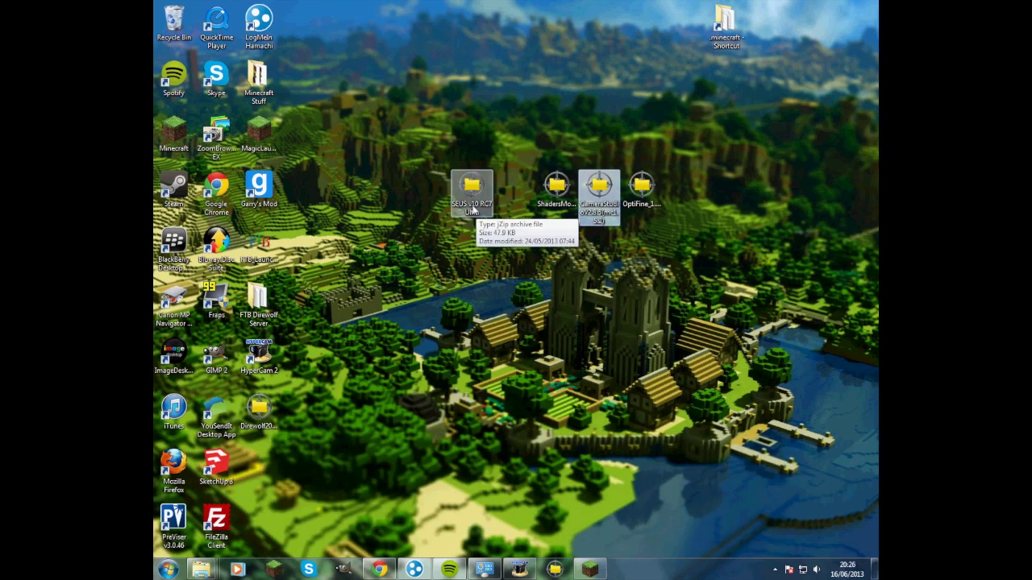
drag(473, 209, 475, 226)
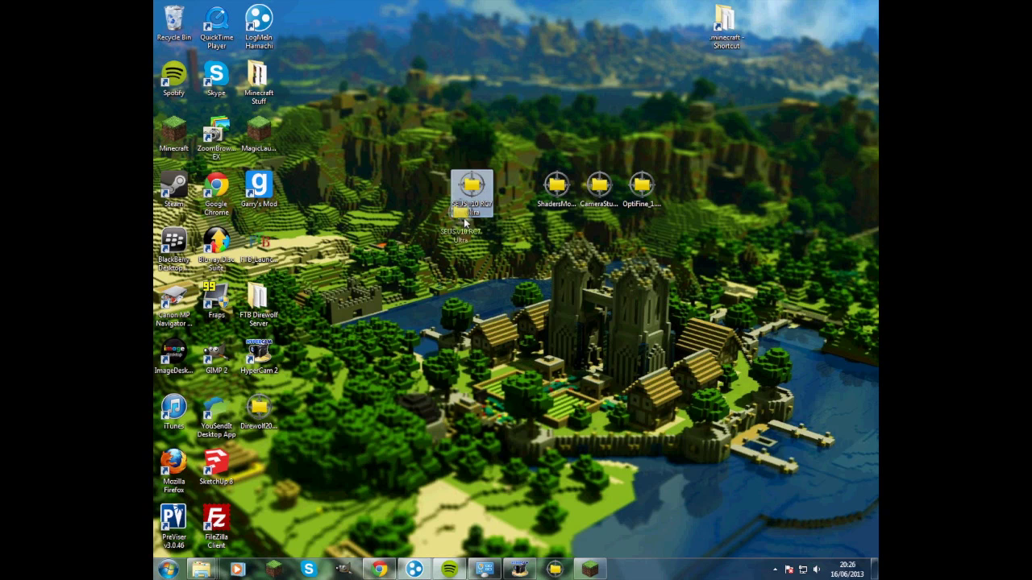
mouse_move(476, 200)
mouse_down()
mouse_move(286, 495)
mouse_move(200, 574)
mouse_move(471, 501)
mouse_move(747, 497)
mouse_move(720, 484)
mouse_move(519, 230)
mouse_move(521, 259)
mouse_up()
Step: Cancel the duplicate-file move and select SEUS v10 RC7 Ultra.zip as the shader pack
click(627, 143)
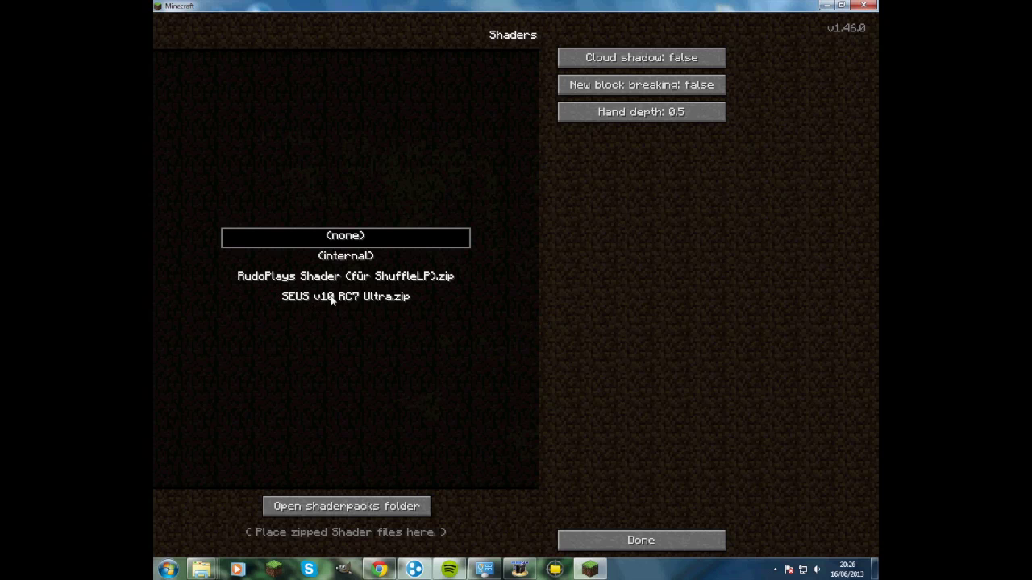
click(332, 298)
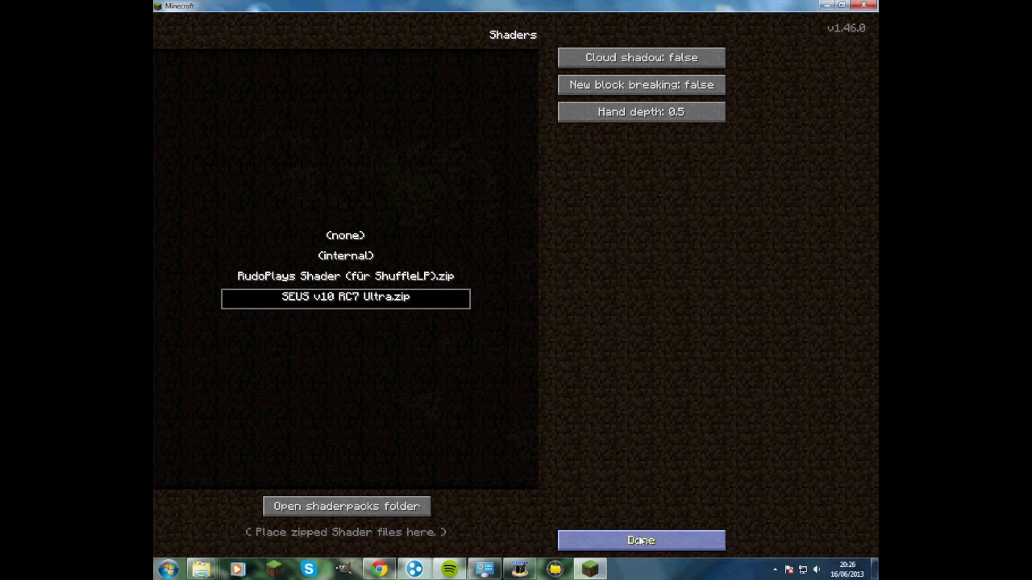